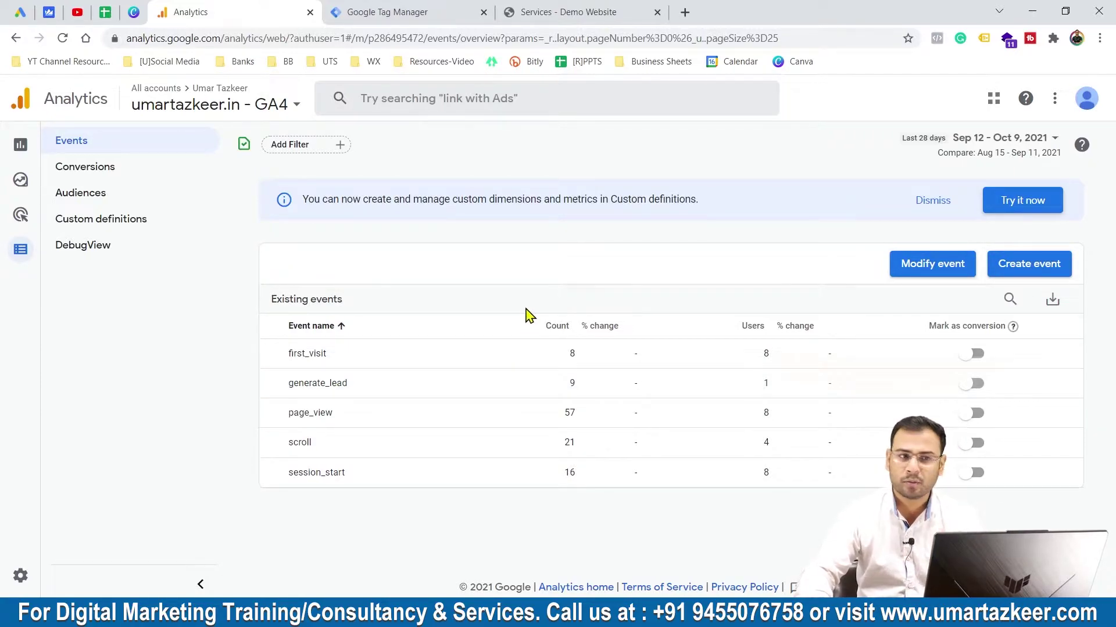
Open the Demo Website's Thank you page in a new browser tab from its Services page
left_click(442, 17)
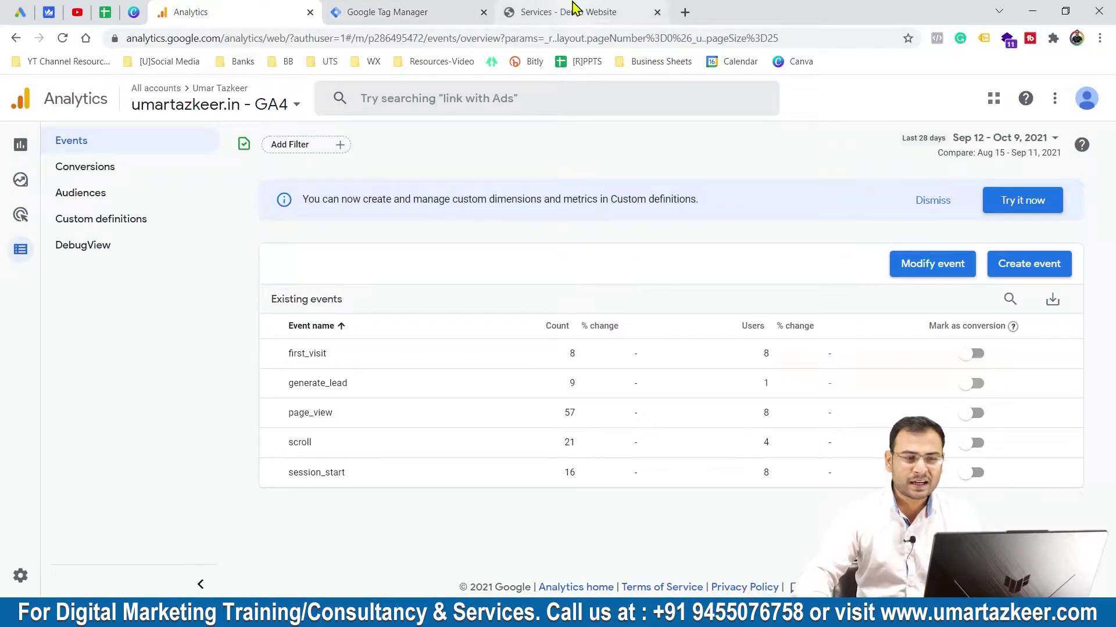
left_click(573, 12)
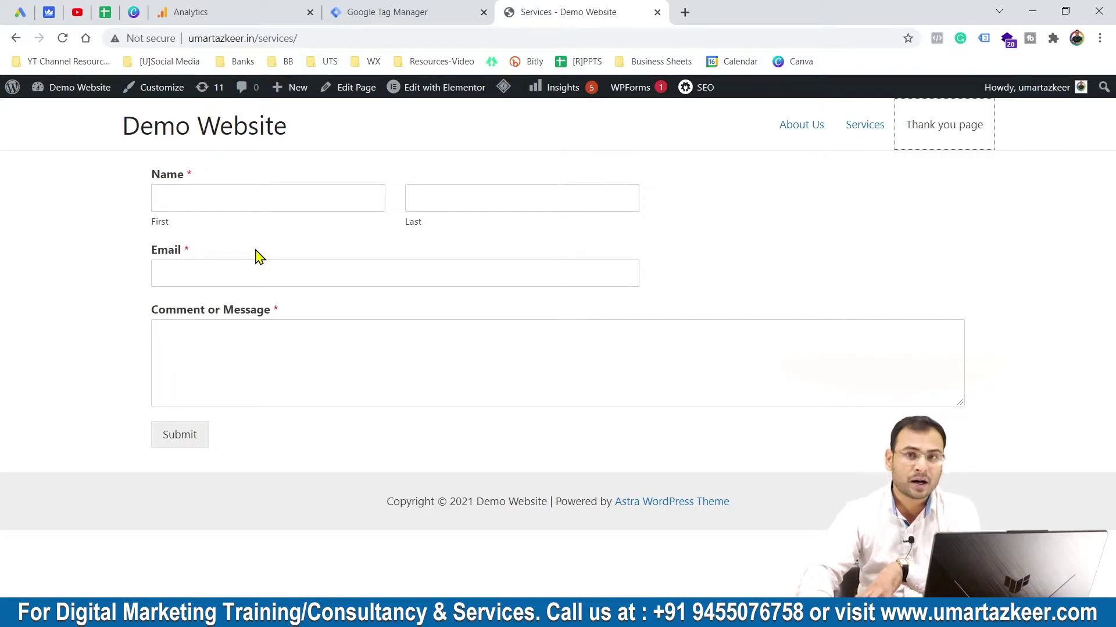
right_click(943, 123)
left_click(976, 125)
left_click(804, 13)
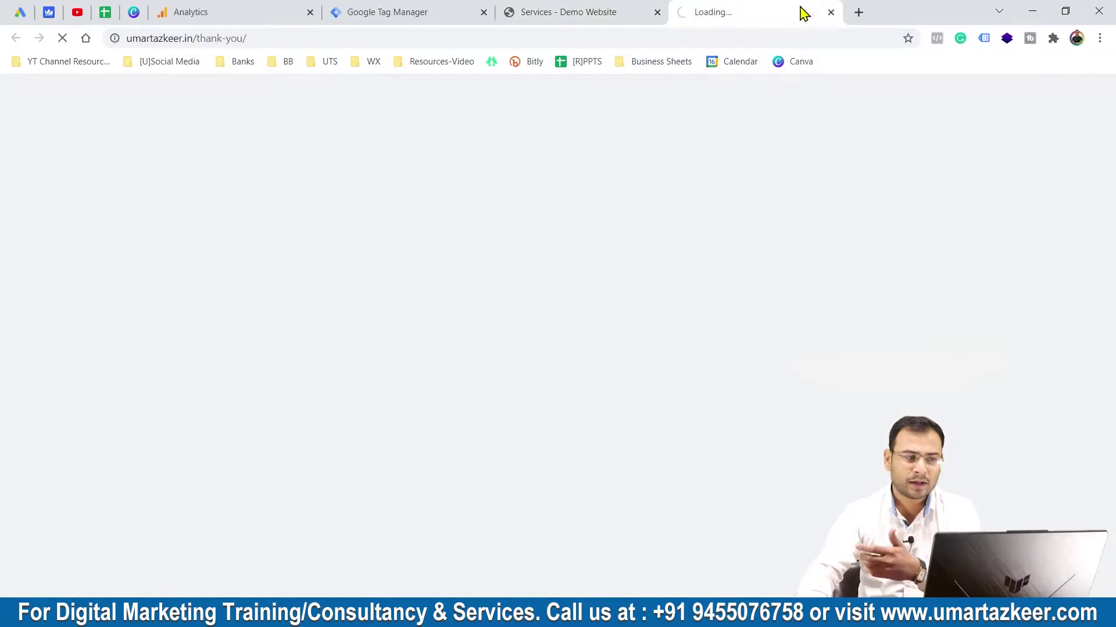
Examine the Thank you page's URL, focusing on the path after the domain name
left_click(468, 38)
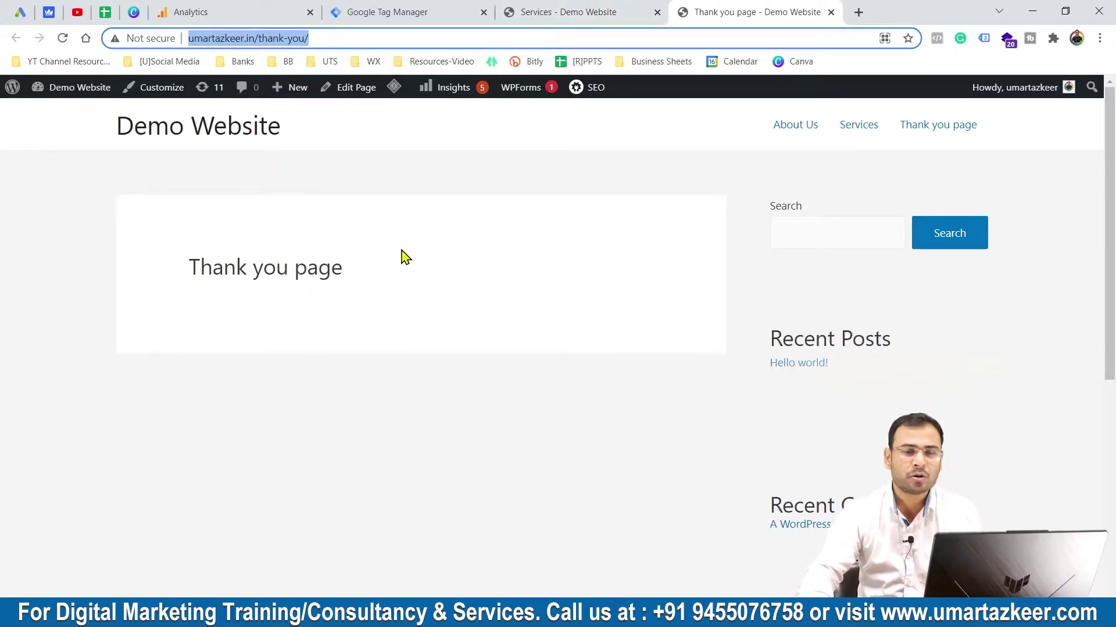
left_click(674, 141)
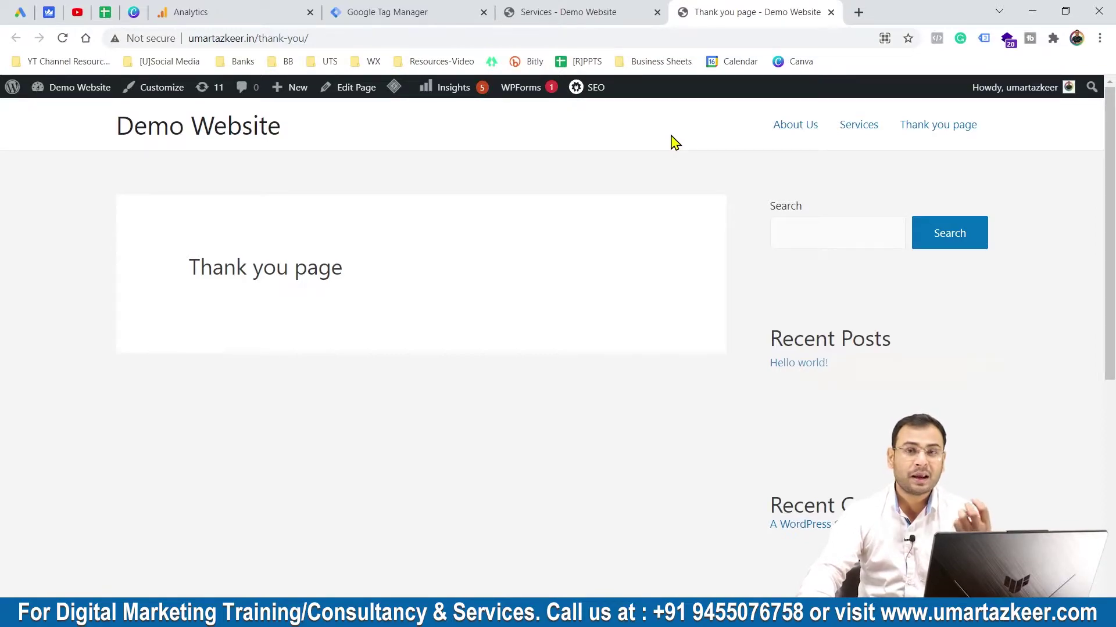
left_click(261, 39)
left_click_drag(261, 39, 377, 37)
left_click(323, 36)
left_click_drag(258, 38, 368, 38)
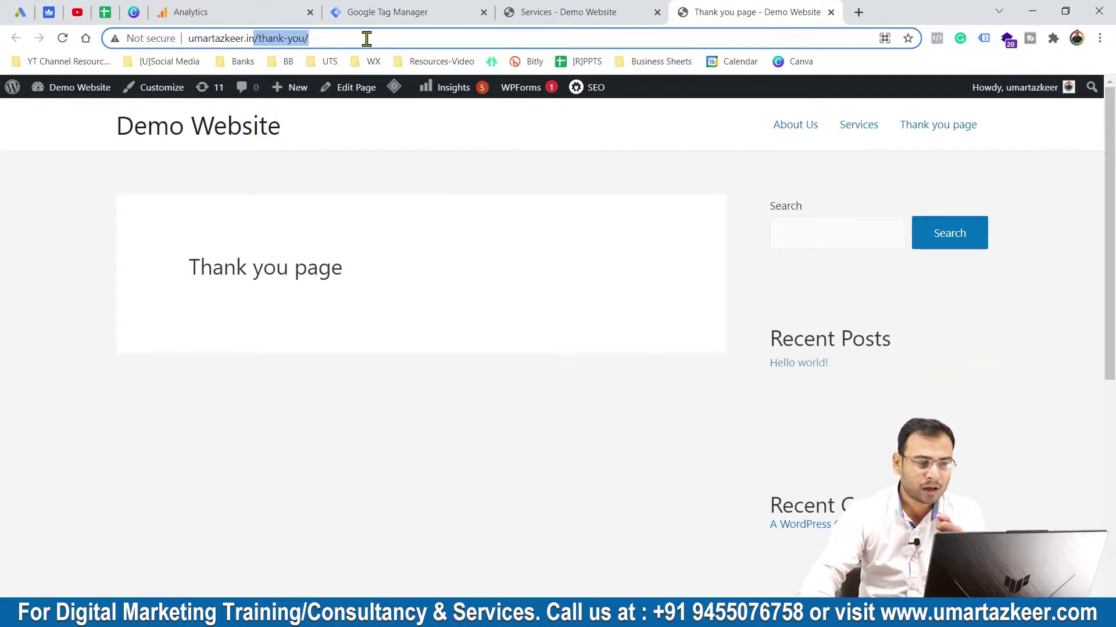
left_click(403, 43)
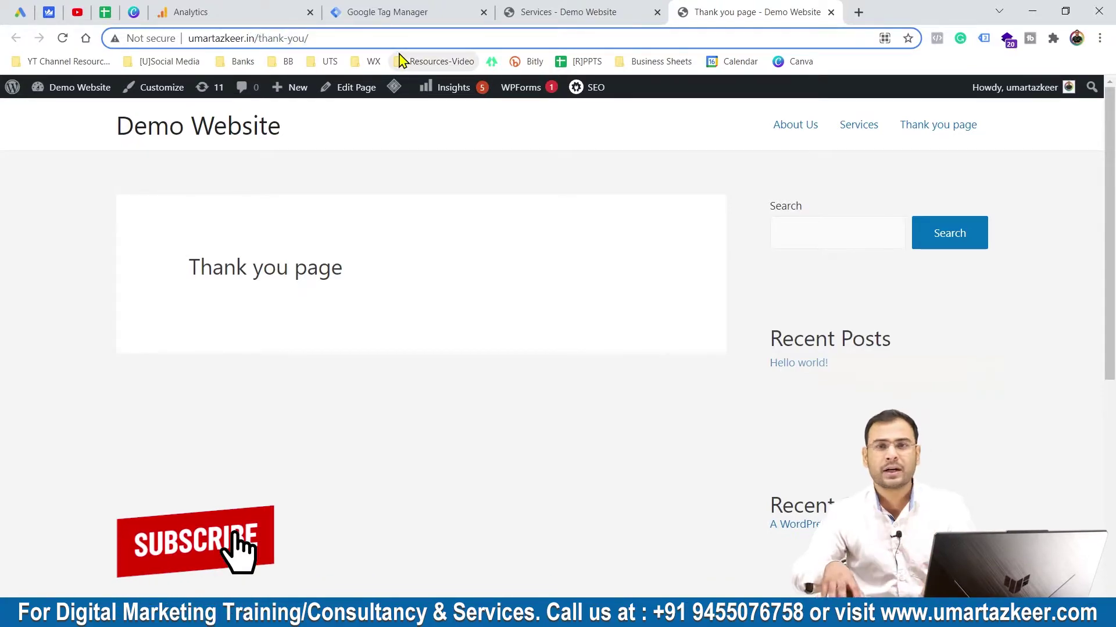
Switch to Google Tag Manager and create a new tag named "Form Fill Event - GA4"
left_click(416, 11)
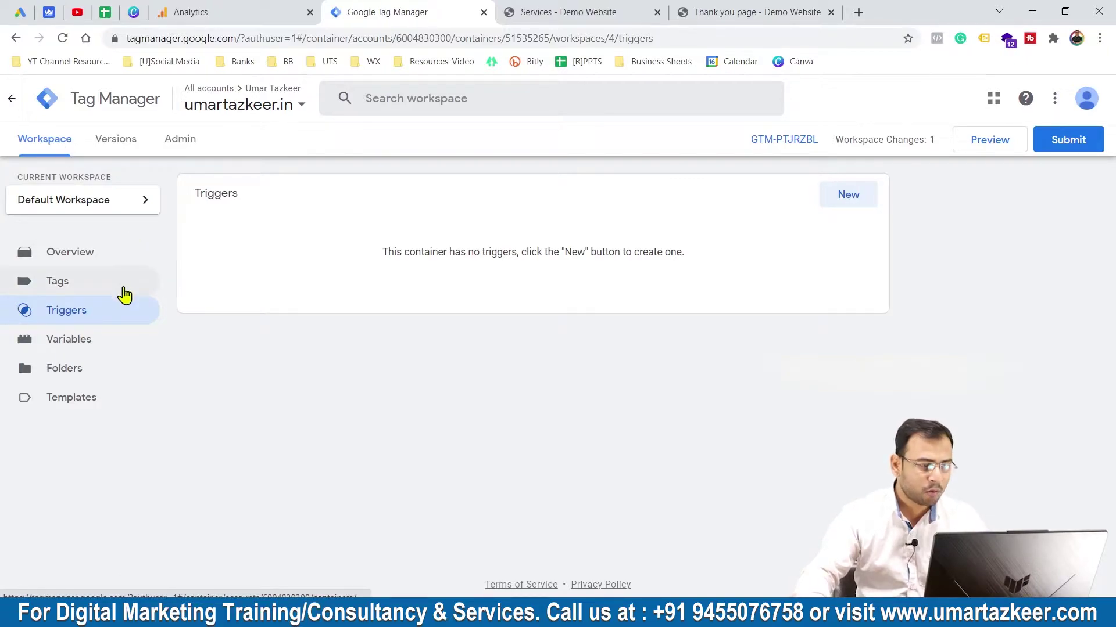
left_click(100, 285)
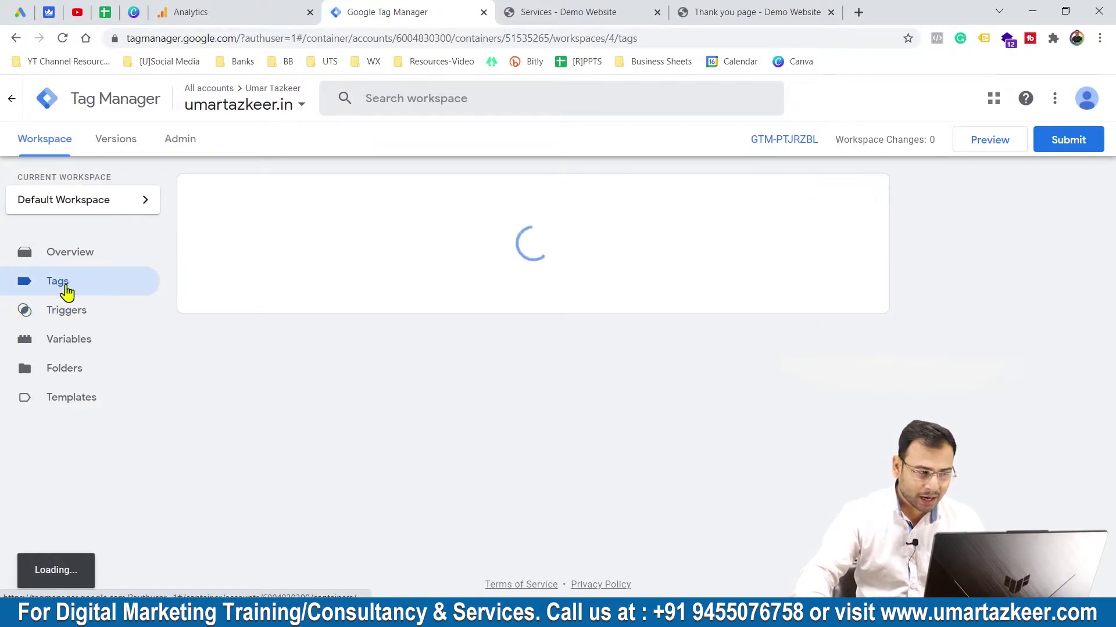
left_click(847, 203)
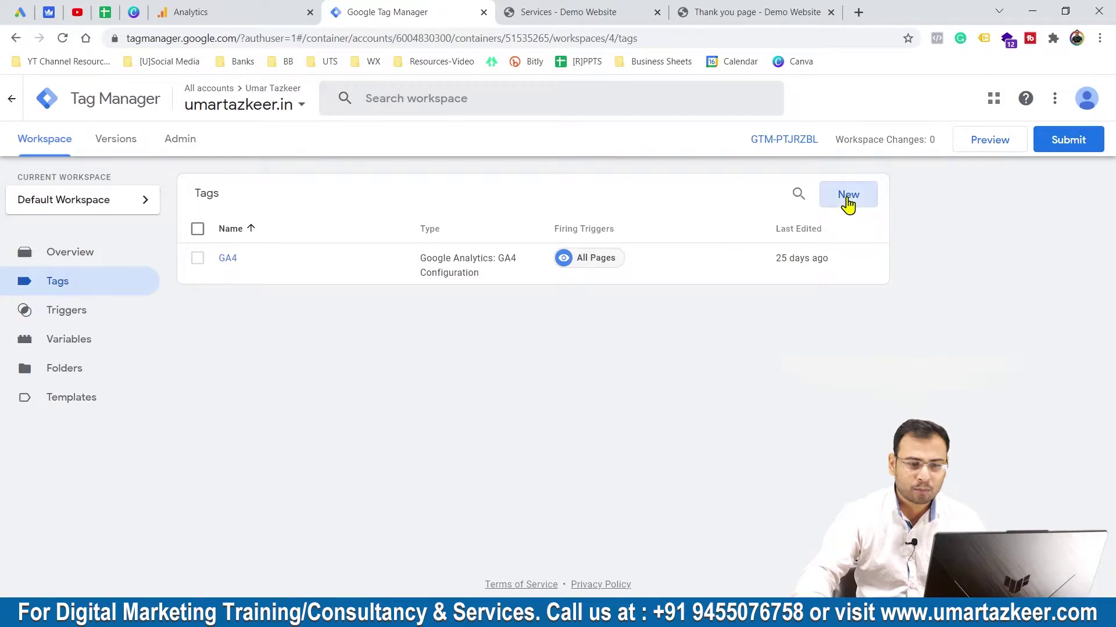
left_click(316, 94)
type("F")
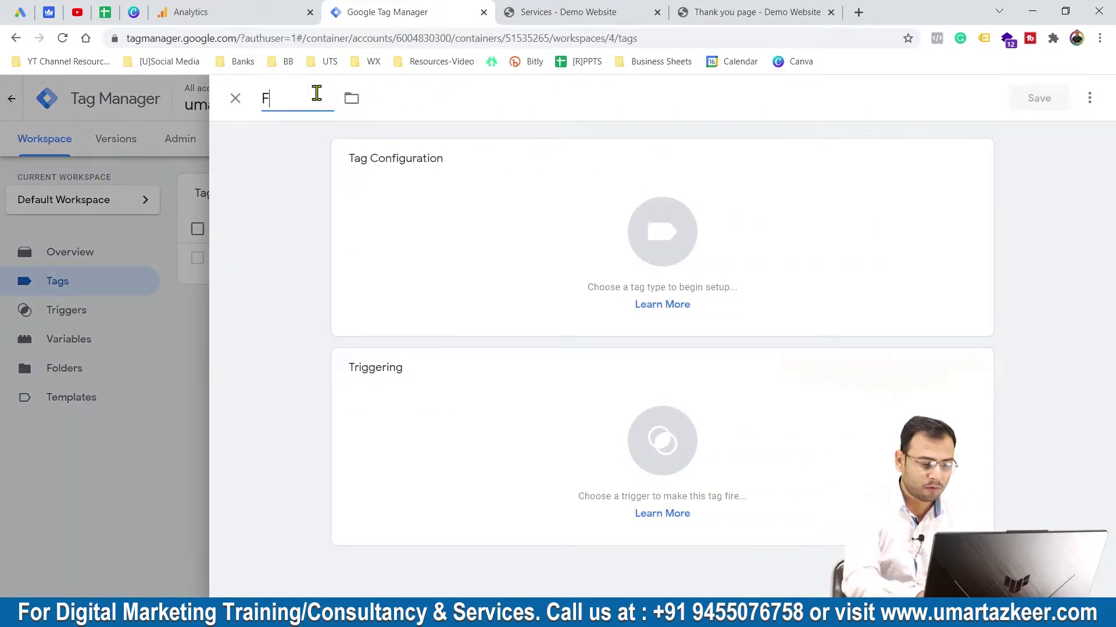
type("orm Fill")
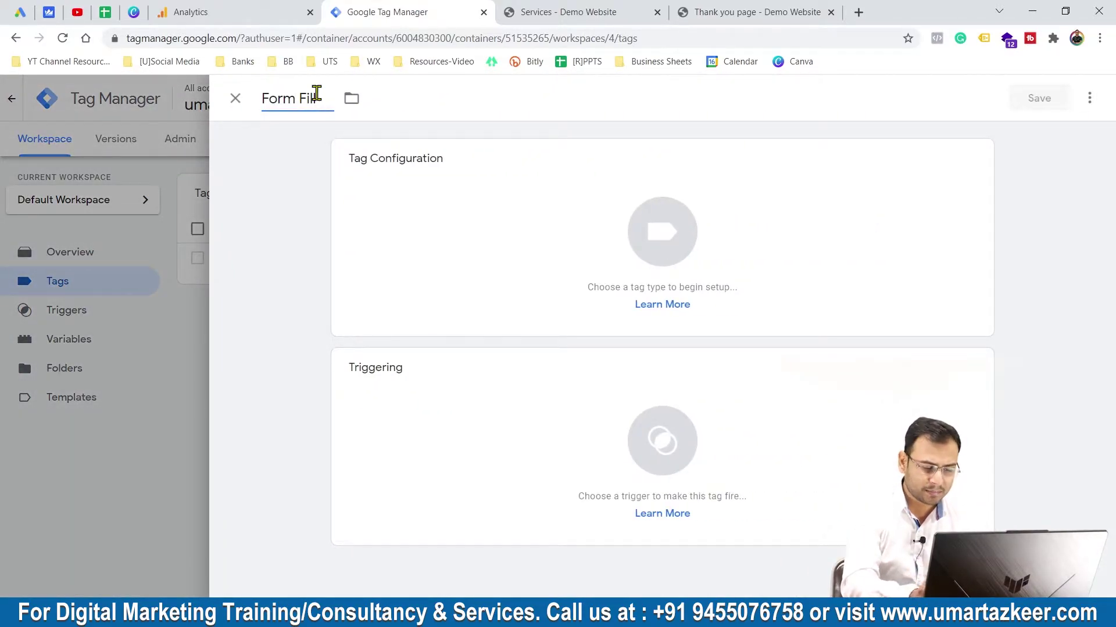
type(" Event - GA4")
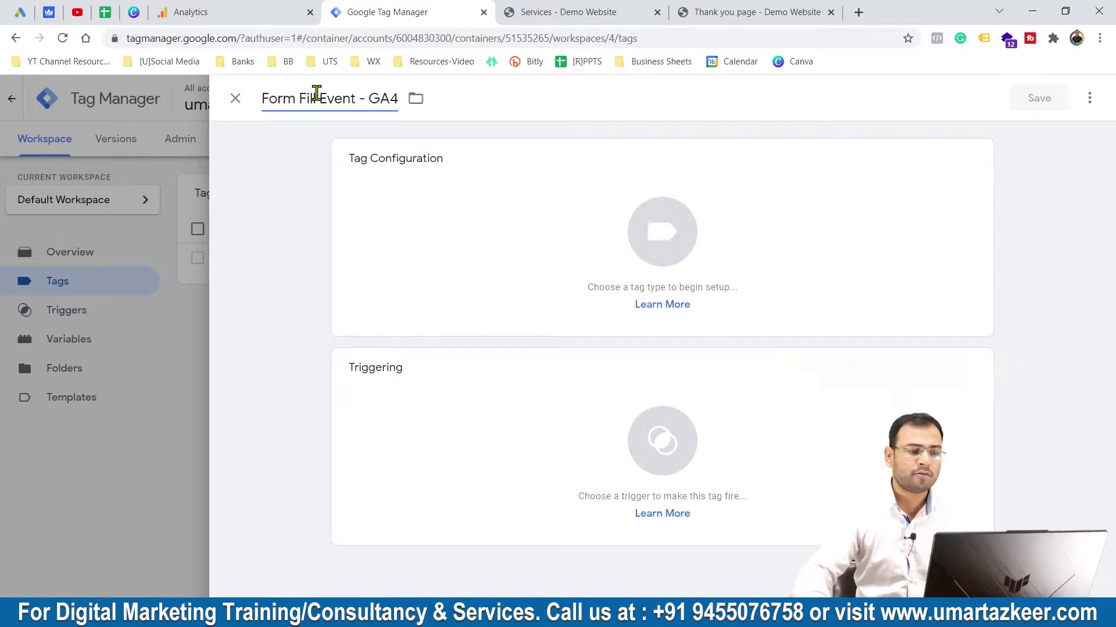
key("Return")
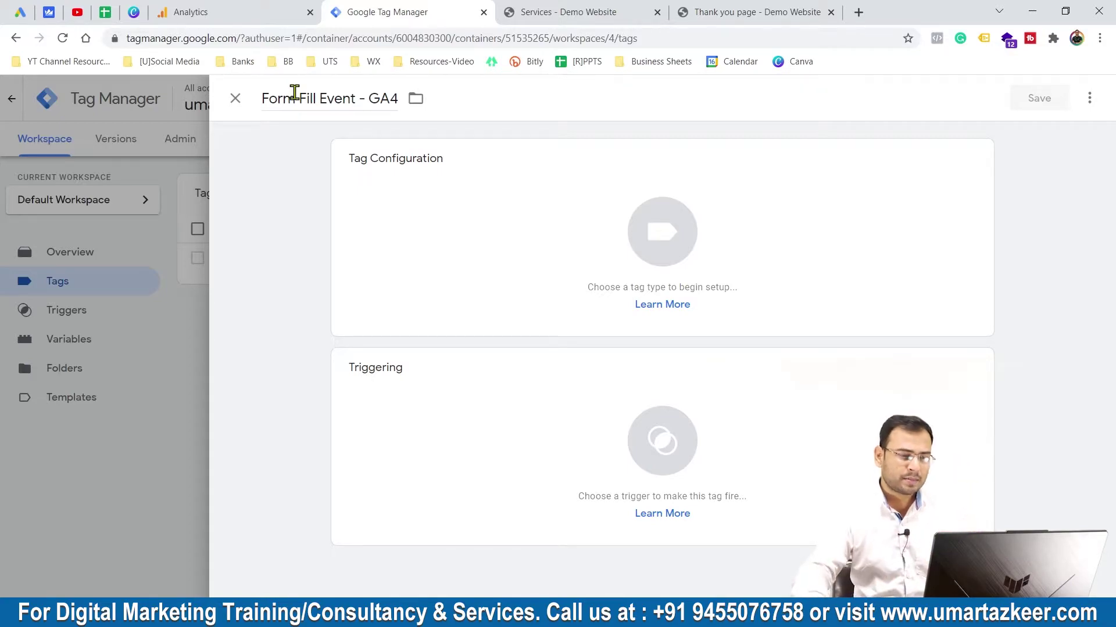
left_click_drag(352, 96, 289, 98)
left_click(366, 99)
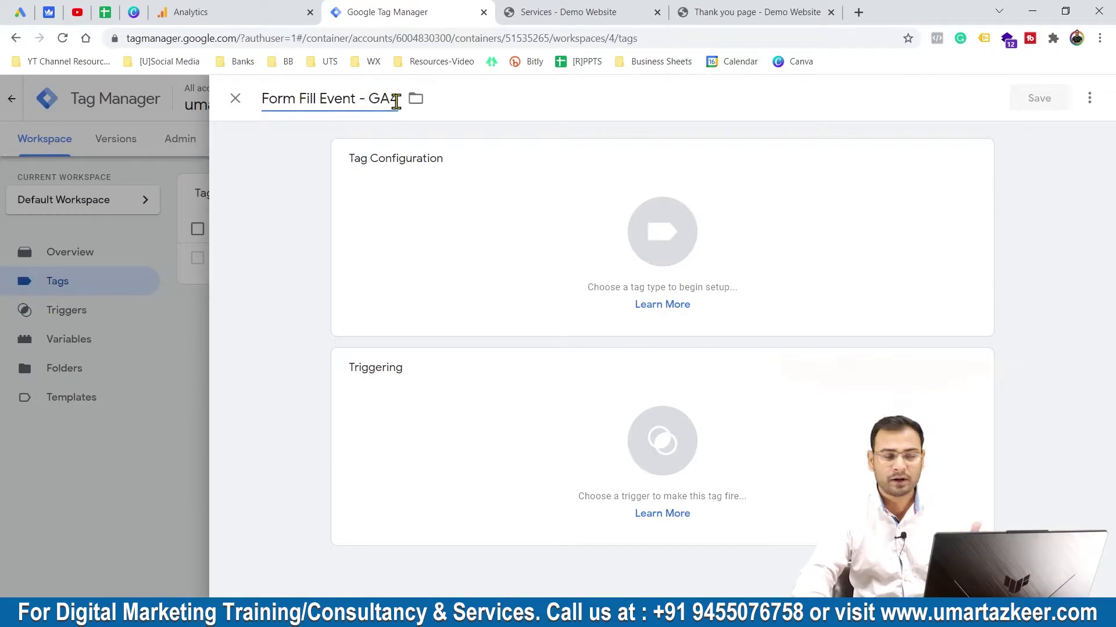
Set the tag type to Google Analytics: GA4 Event and choose GA4 as its configuration tag
left_click(488, 222)
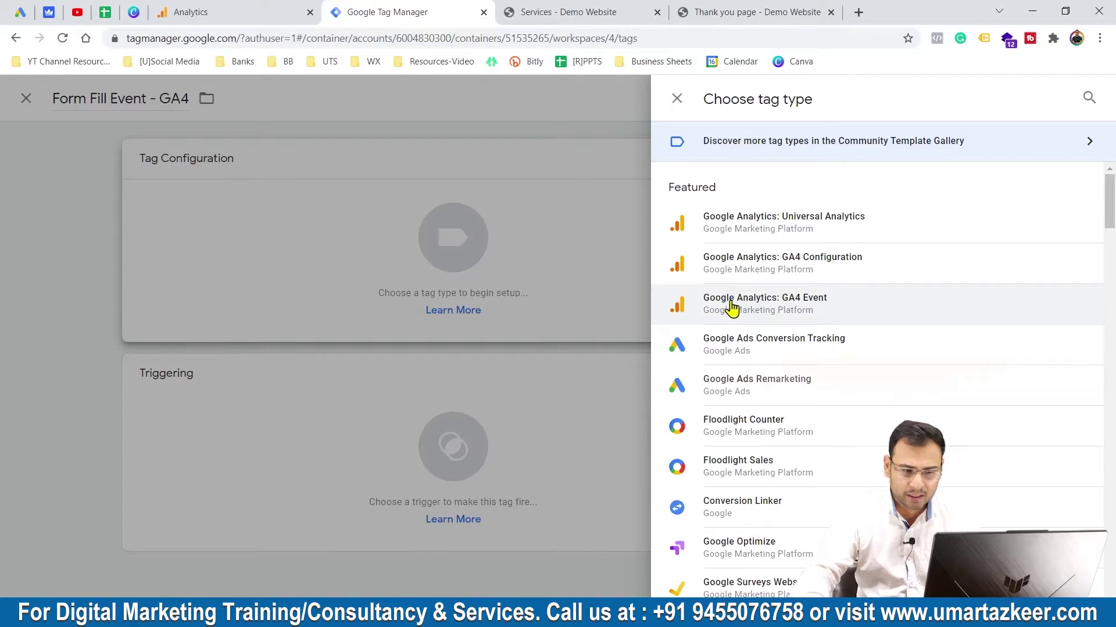
left_click(790, 308)
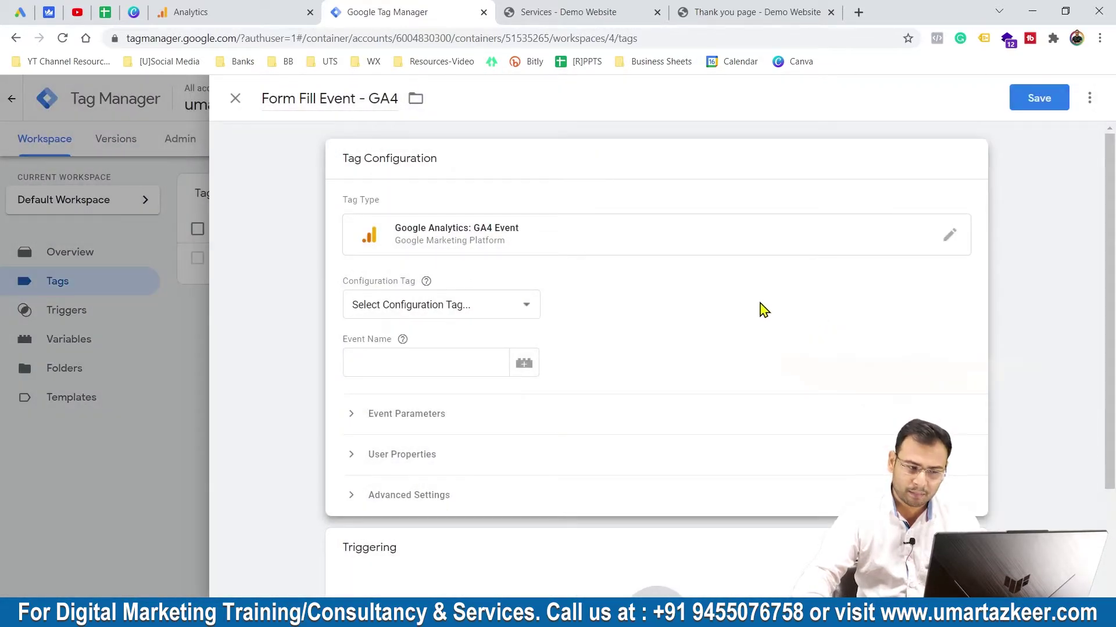
left_click(462, 306)
left_click(401, 354)
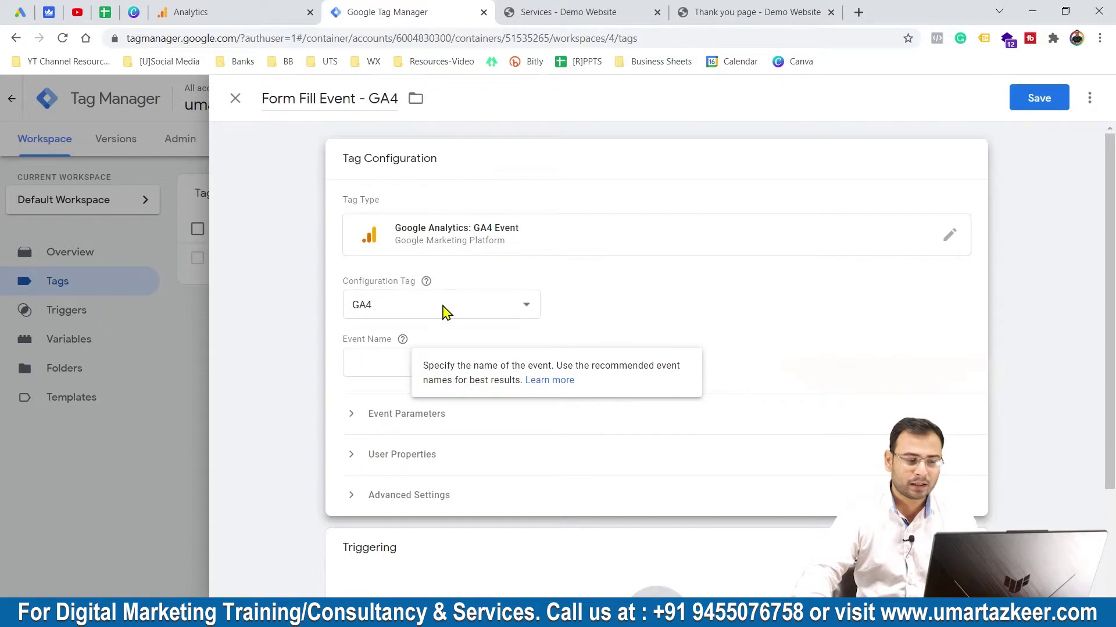
Try the "None - Manually Set ID" configuration option and look up the measurement ID in the Google Analytics web stream details
left_click(406, 313)
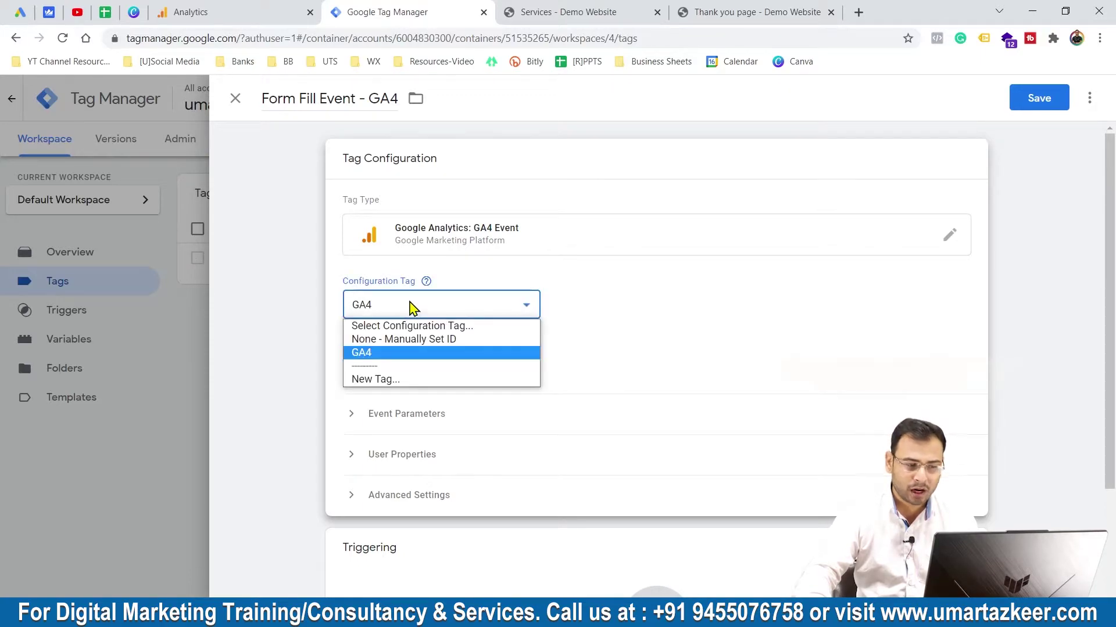
left_click(427, 339)
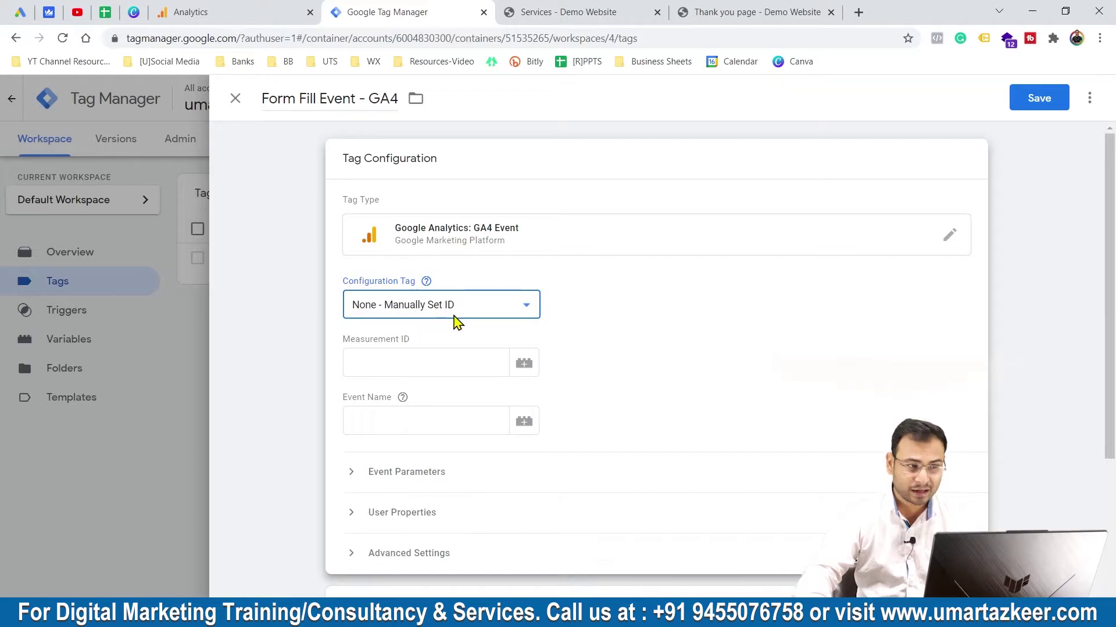
left_click(183, 9)
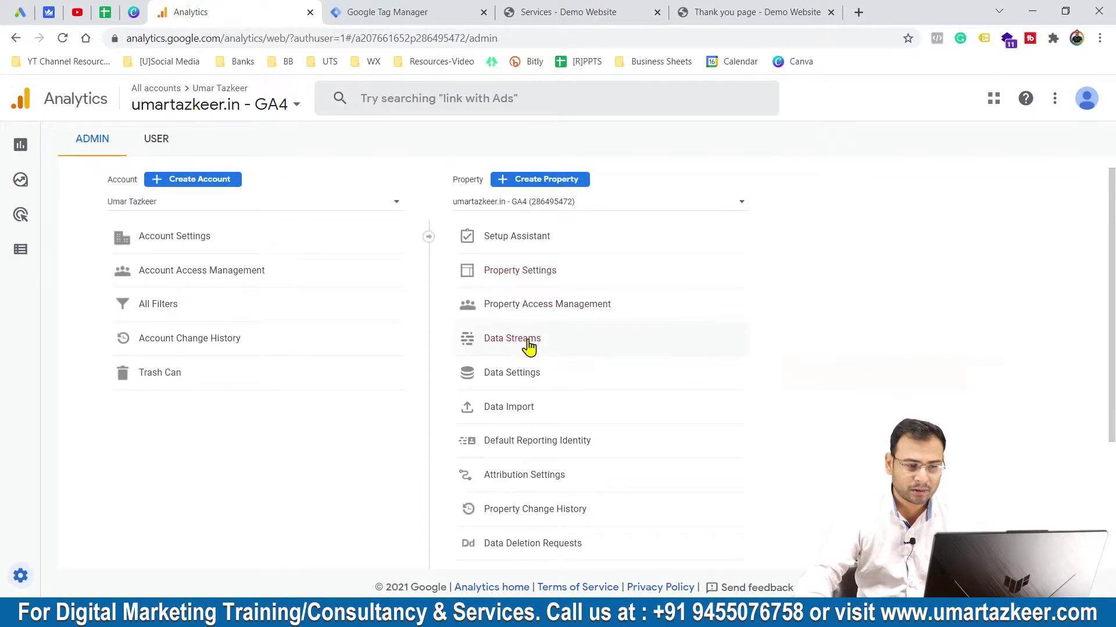
left_click(526, 343)
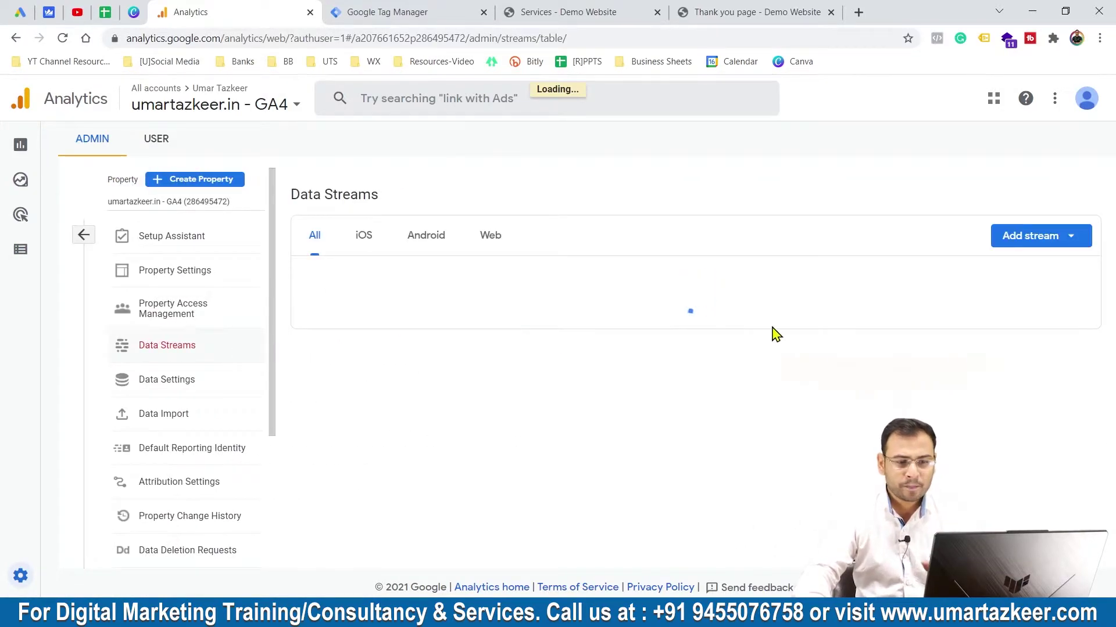
left_click(413, 273)
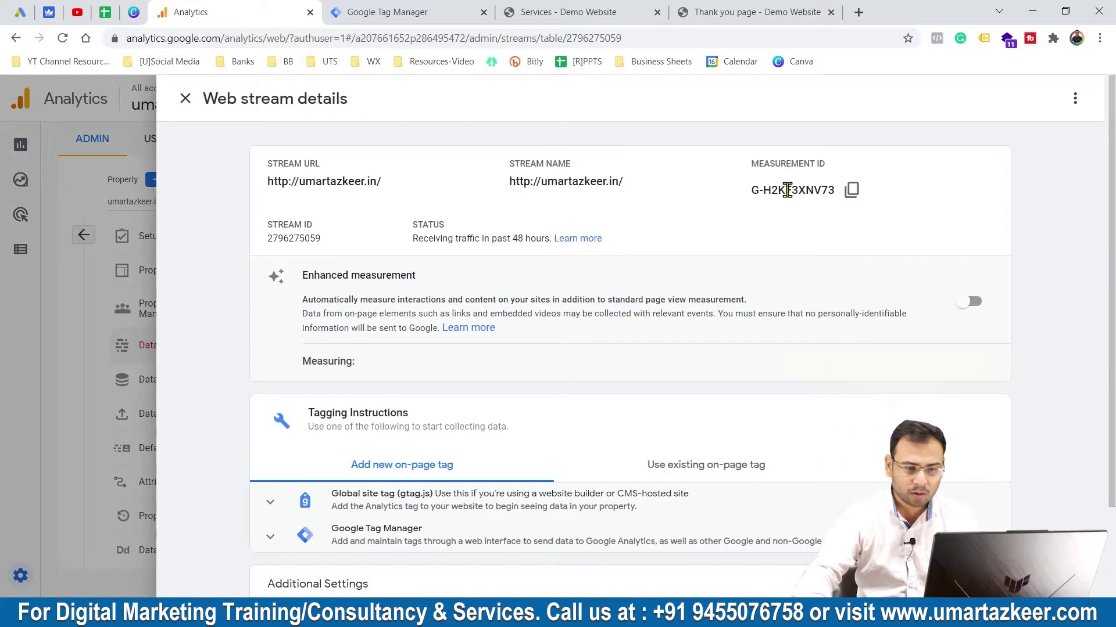
Return to Google Tag Manager and set the event tag's configuration tag back to GA4
left_click(386, 11)
left_click(430, 308)
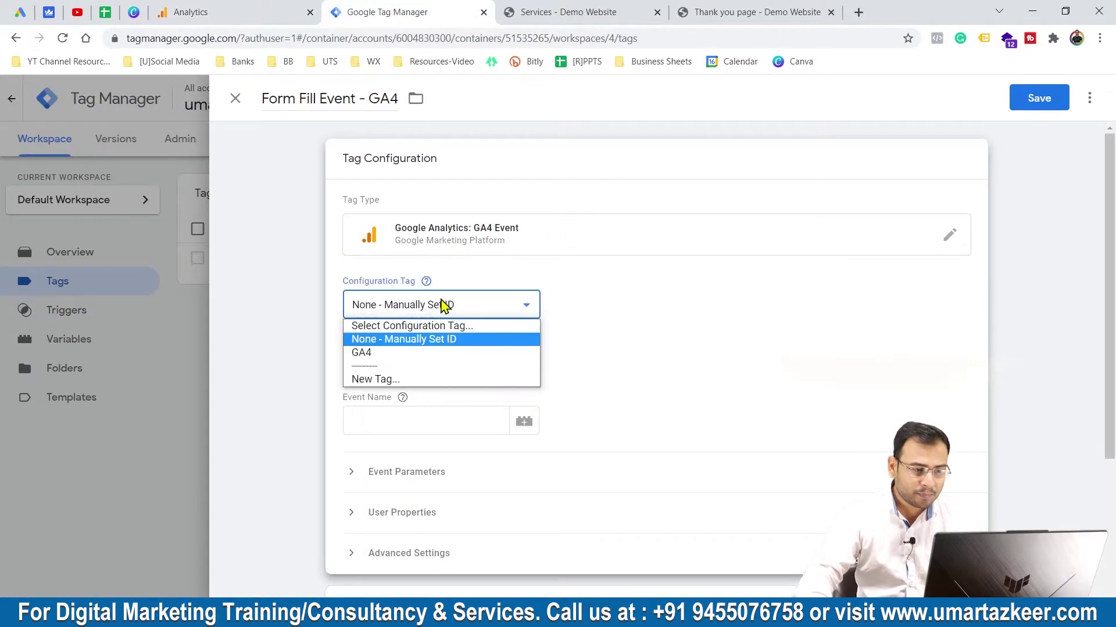
left_click(385, 354)
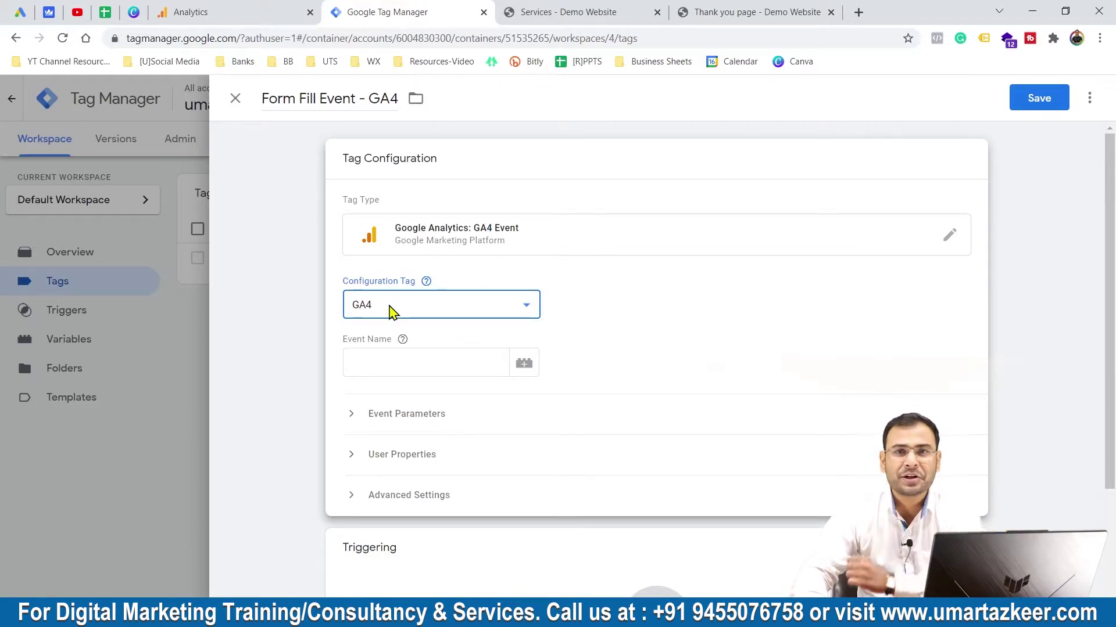
Try "None - Manually Set ID" as the configuration tag again, showing its measurement ID field, and reselect GA4
left_click(391, 310)
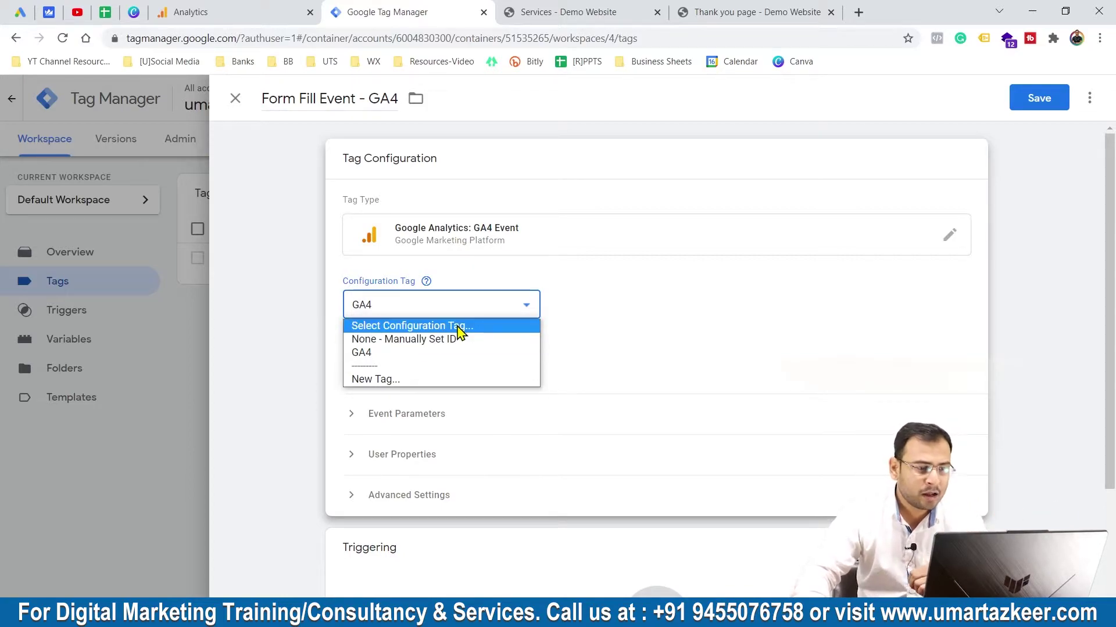
left_click(441, 340)
left_click(416, 349)
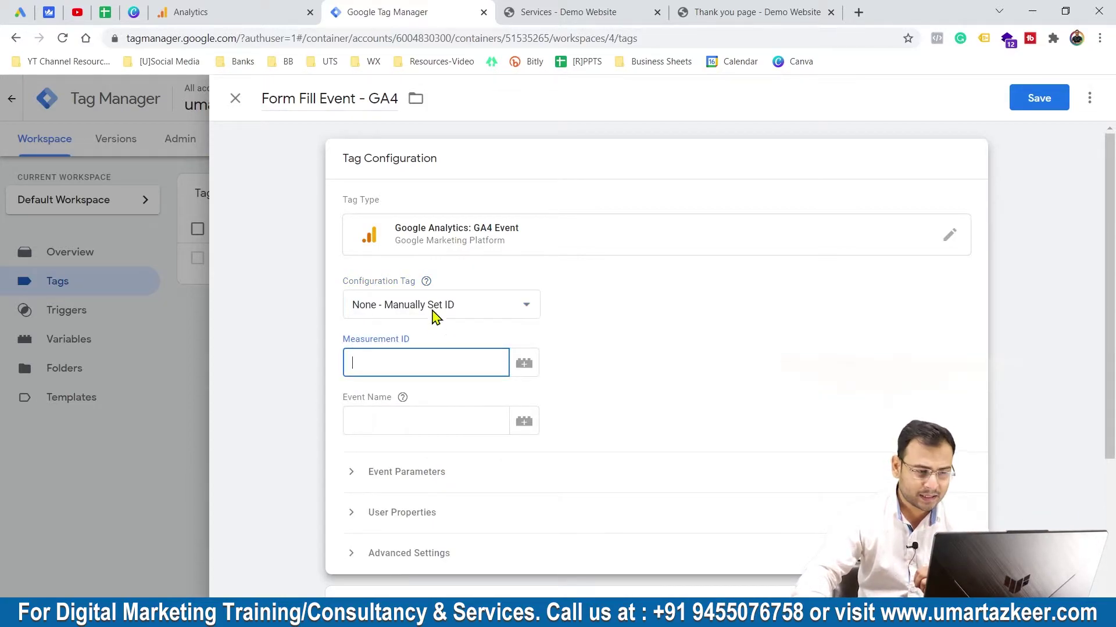
left_click(439, 317)
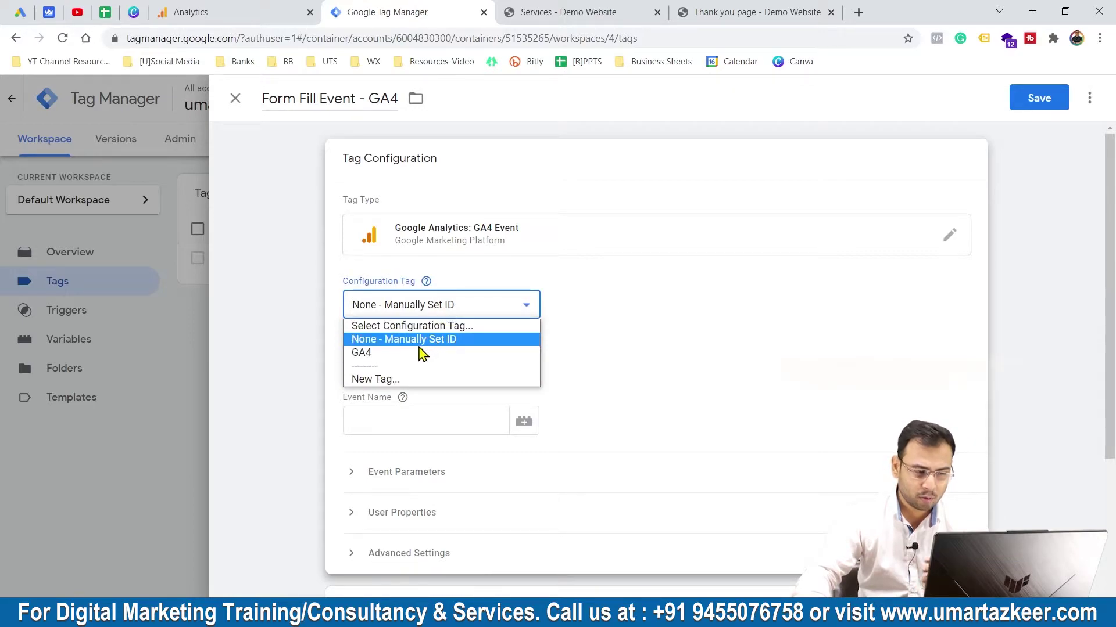
left_click(416, 352)
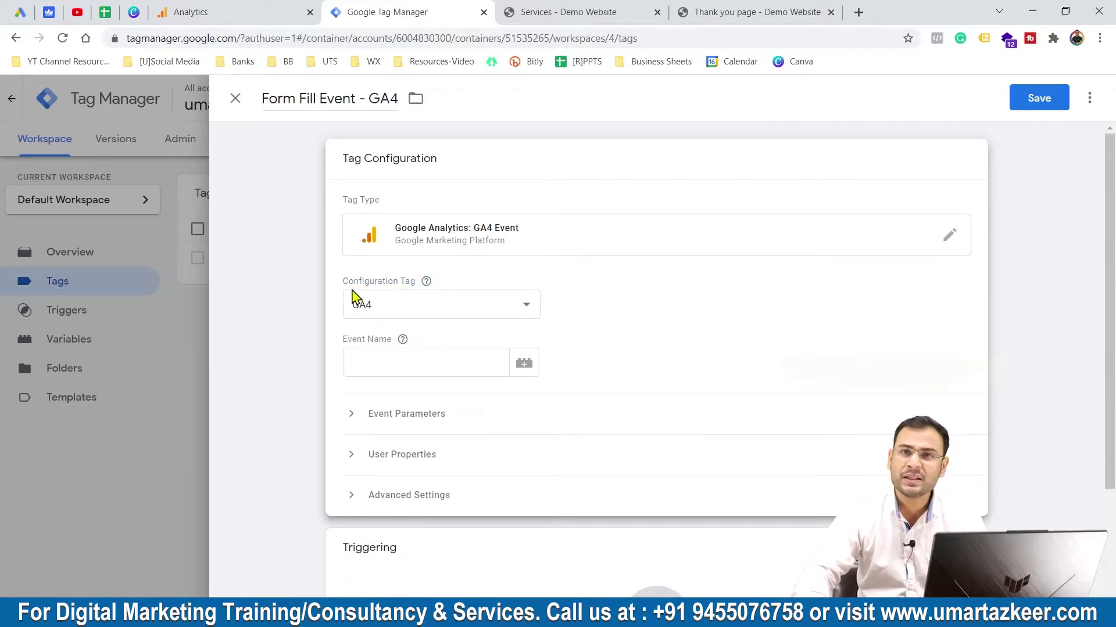
Copy the tag's name into its event name so it reads "Form Fill Event - GA4"
left_click(410, 372)
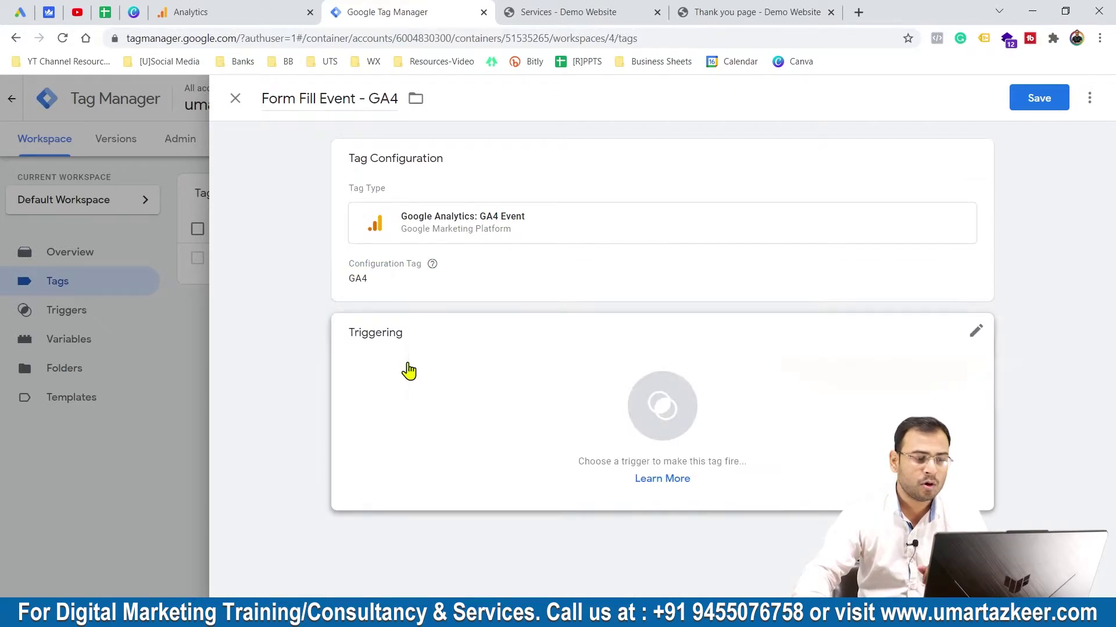
left_click(413, 279)
left_click(384, 355)
triple_click(349, 98)
key("ctrl+c")
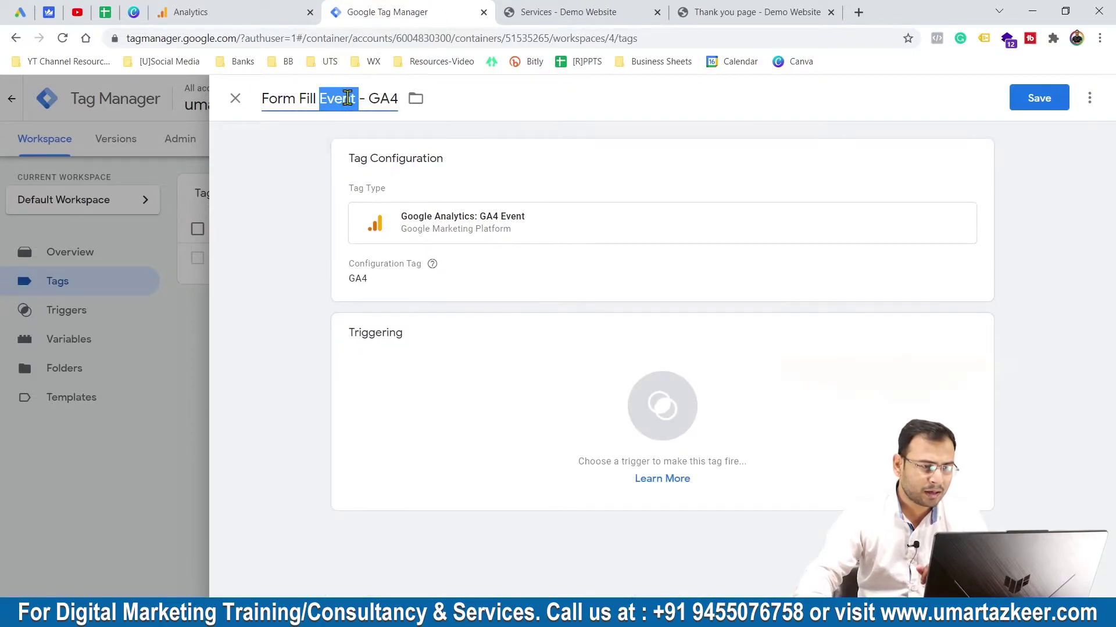
left_click(391, 309)
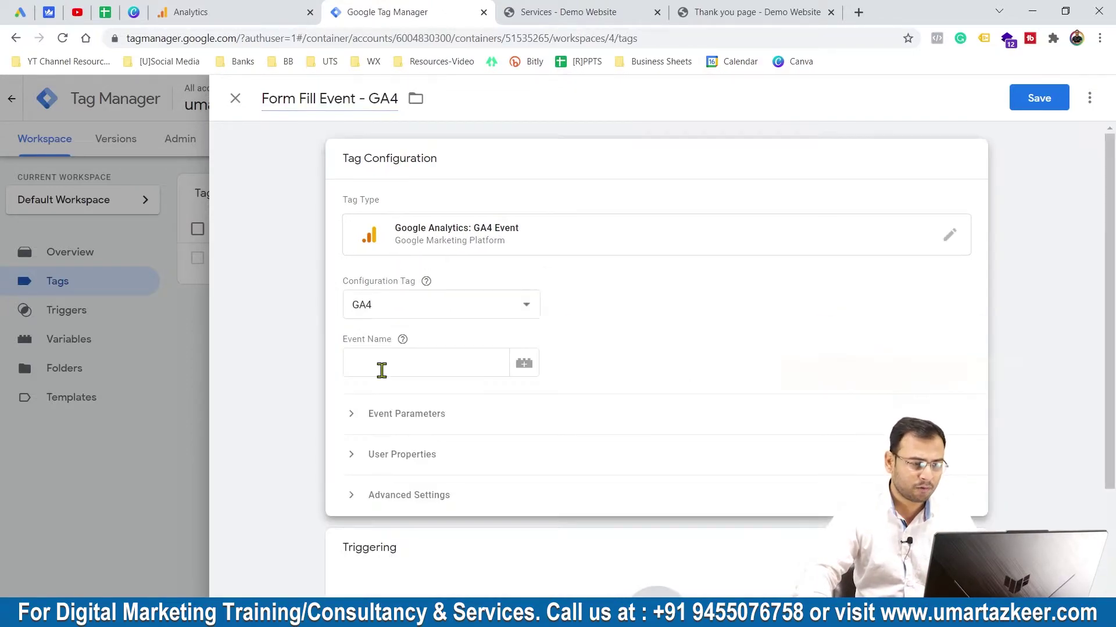
left_click(389, 357)
key("ctrl+v")
left_click(1064, 379)
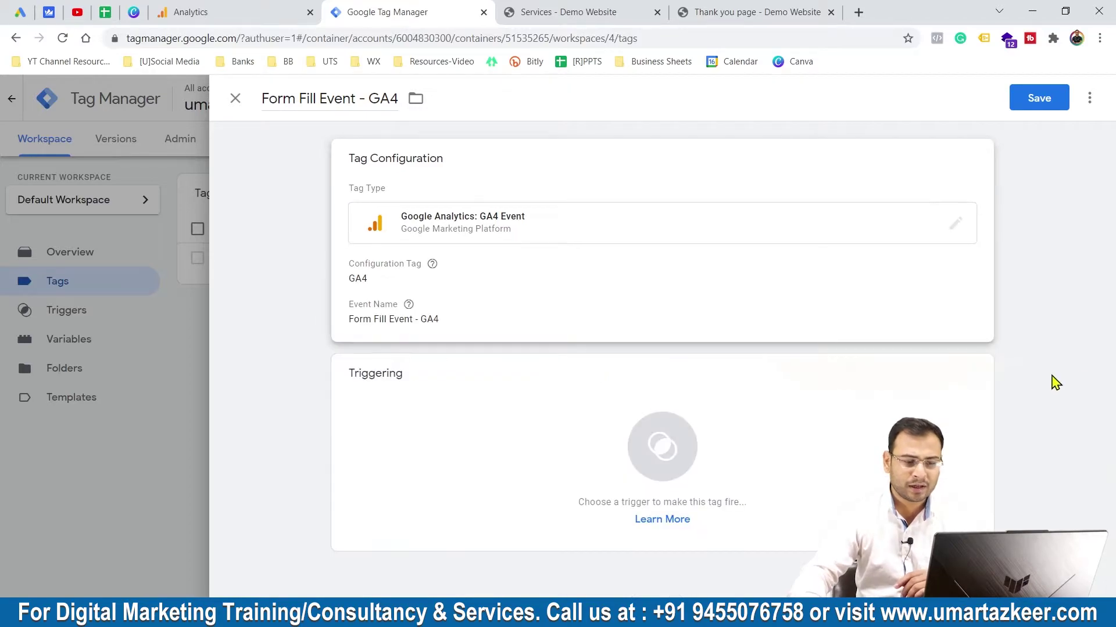
Create a new trigger for the tag, named "Thank you Page", with the Page View trigger type
left_click(597, 378)
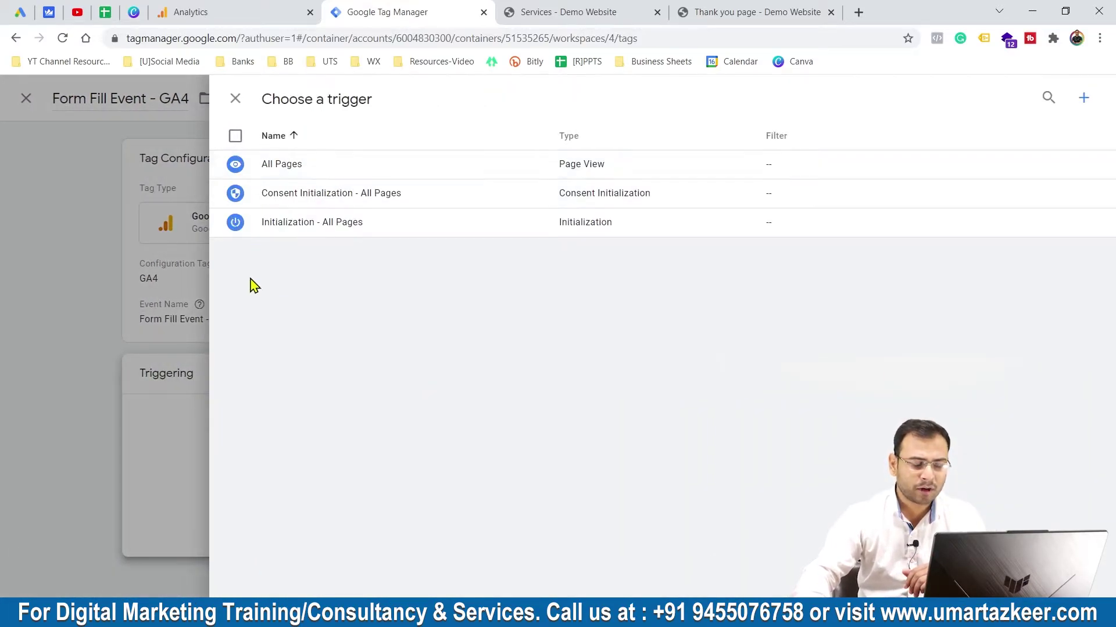
left_click(1083, 98)
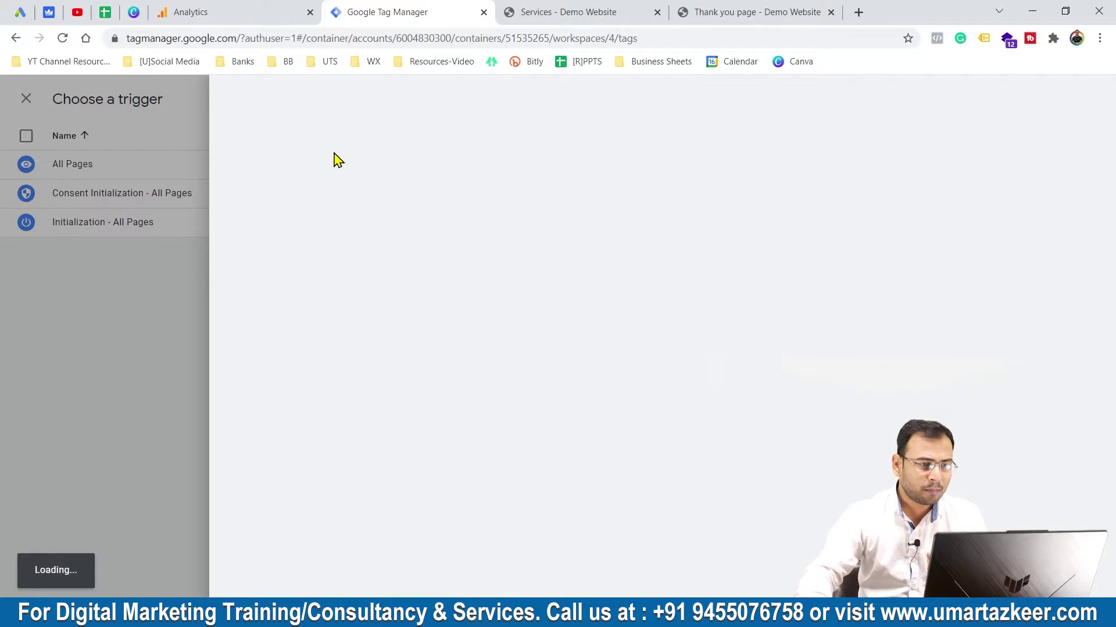
left_click(307, 99)
type("Th")
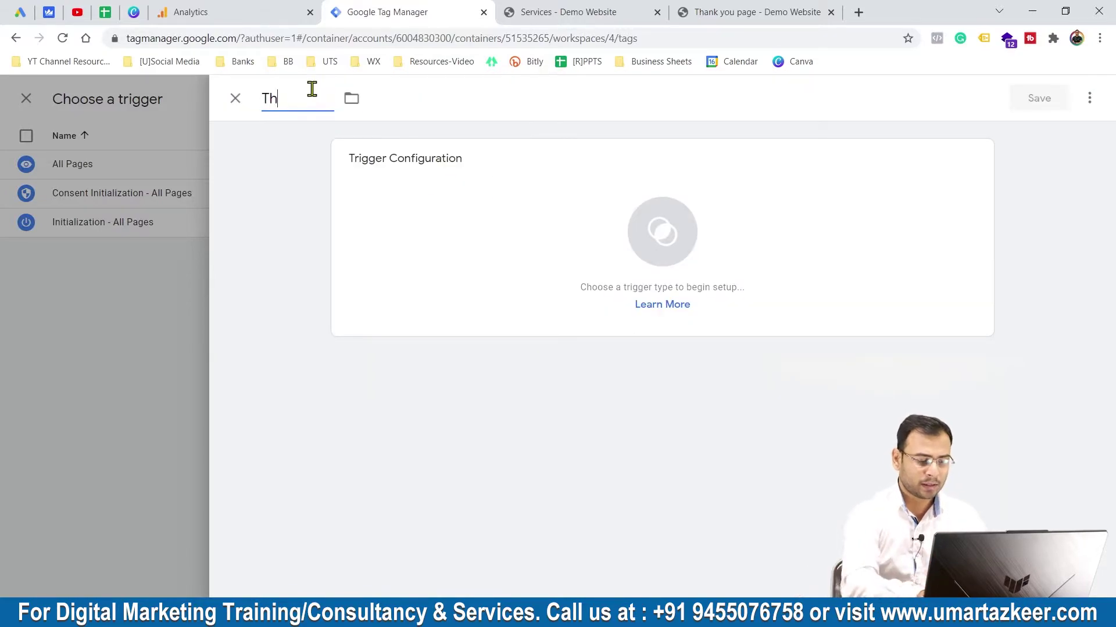
type("ank you Page")
left_click(408, 199)
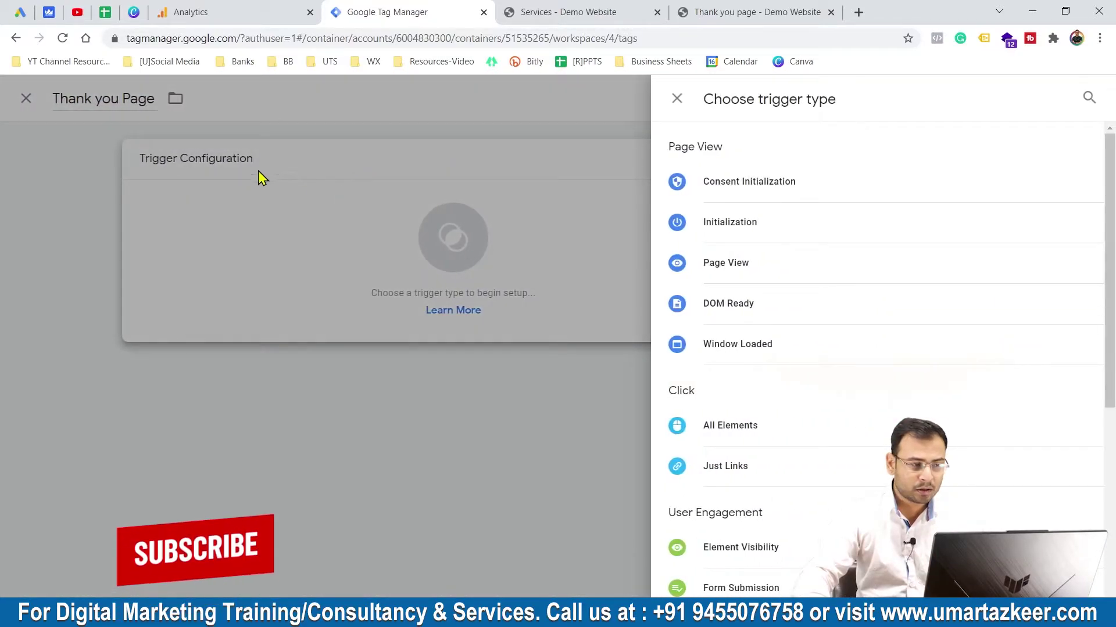
left_click(755, 267)
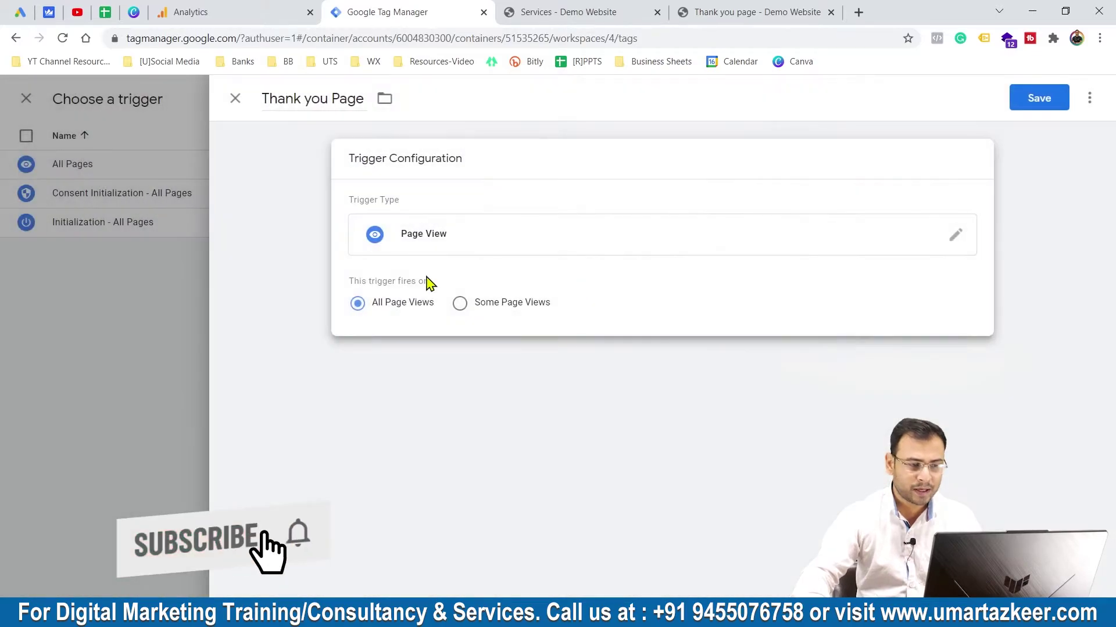
Fire the trigger on Some Page Views where Page URL contains /thank-you/, copied from the thank-you page's address, and save both the trigger and the tag
left_click(509, 304)
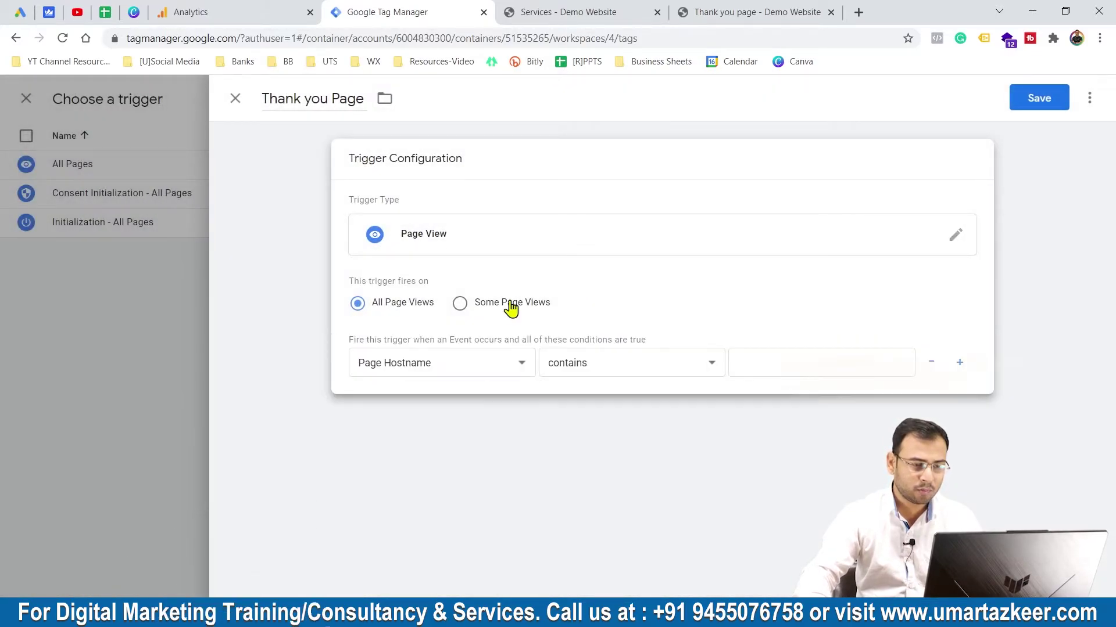
left_click(424, 363)
left_click(381, 411)
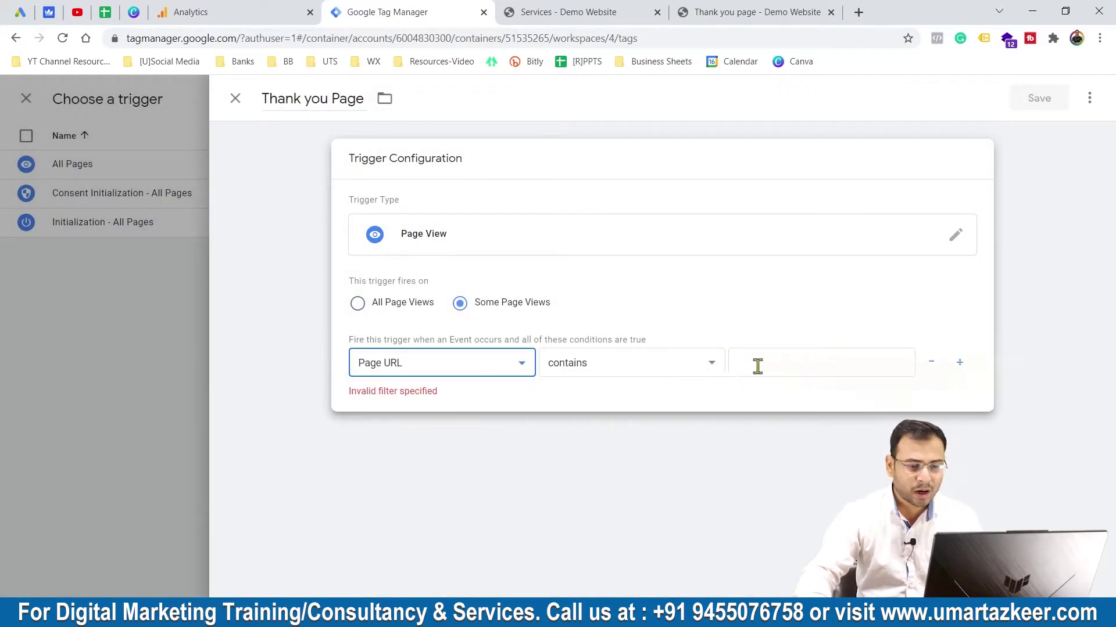
left_click(778, 363)
left_click(730, 8)
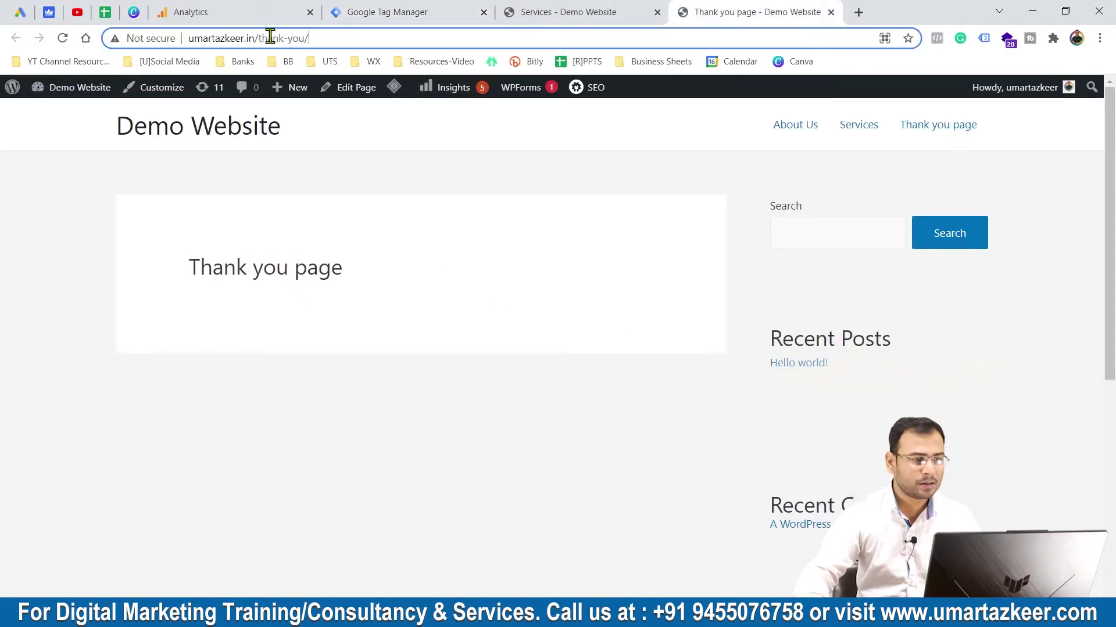
left_click_drag(257, 38, 409, 38)
key("ctrl+c")
left_click(366, 8)
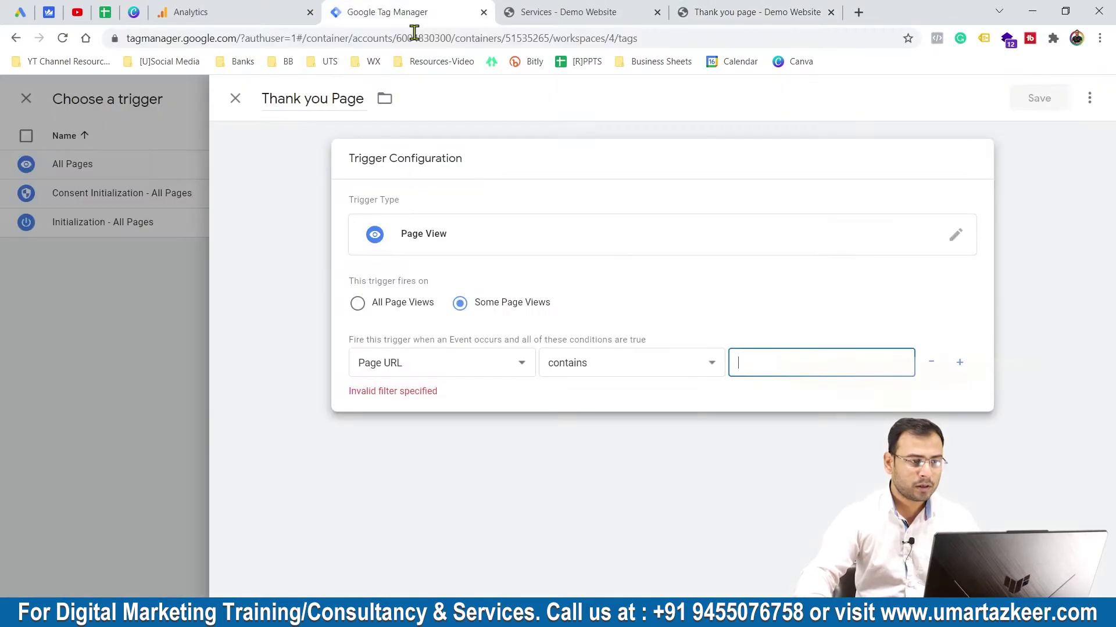
key("ctrl+v")
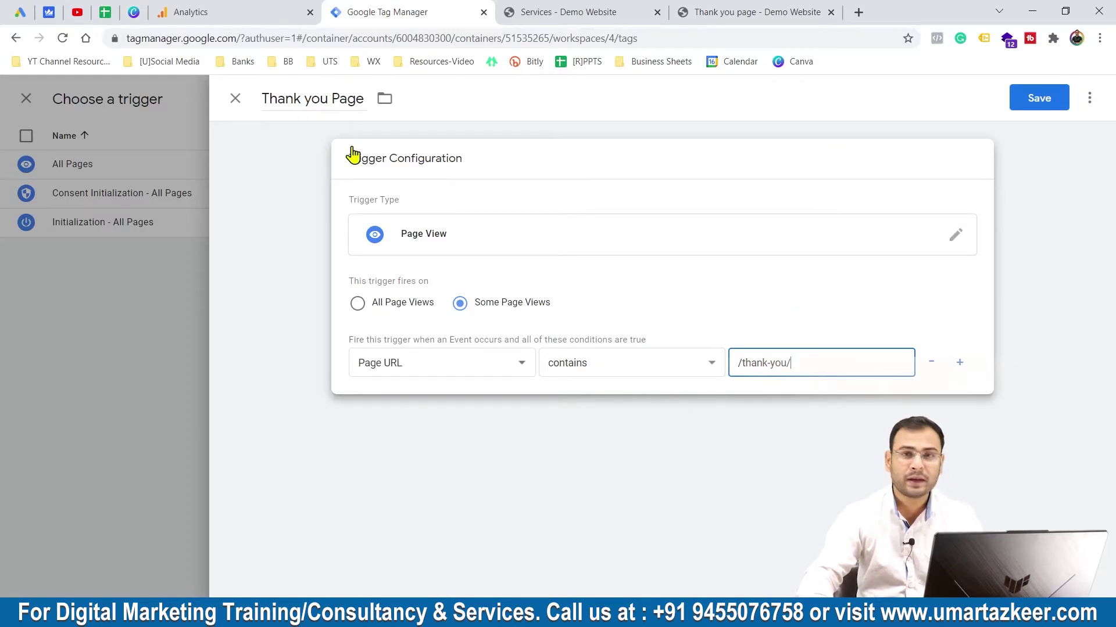
left_click(1044, 103)
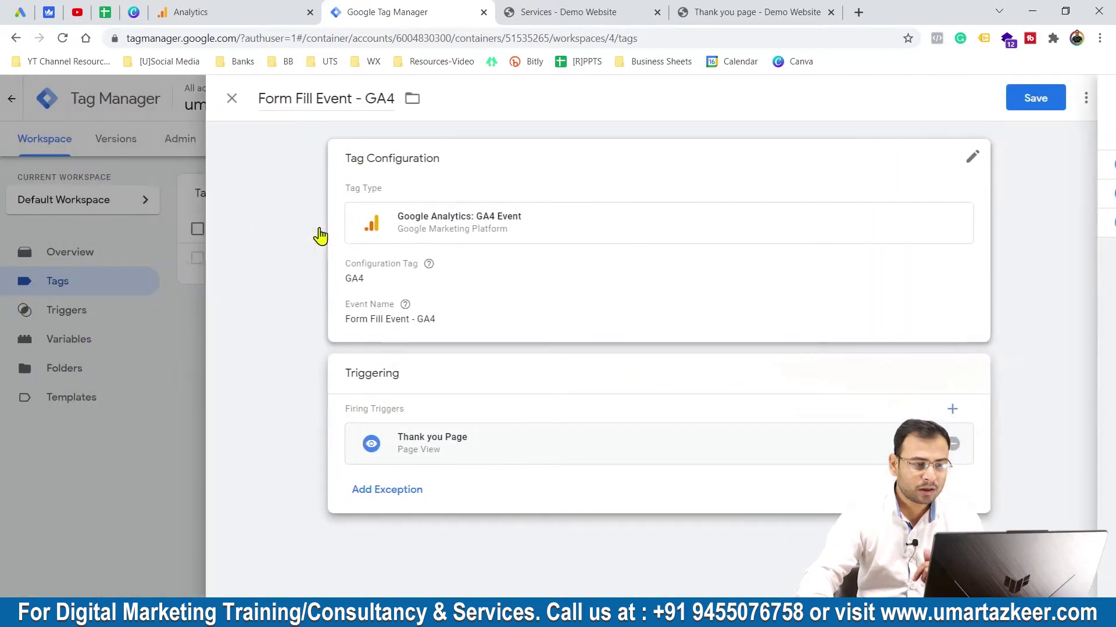
left_click(1038, 98)
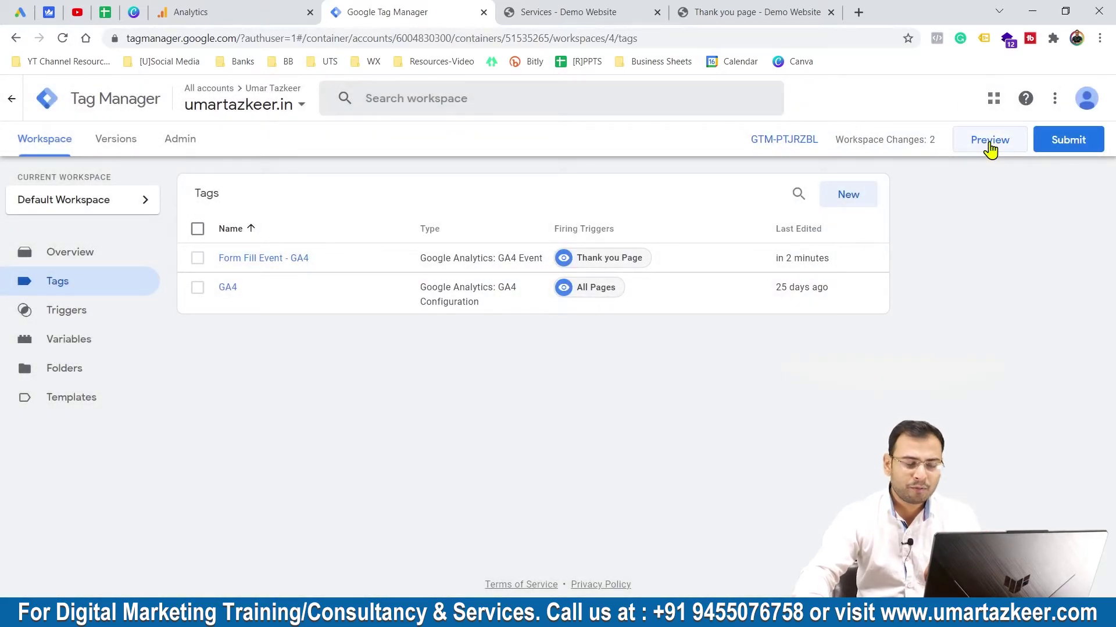
Preview the container by connecting Tag Assistant to the demo website, and check its summary of fired tags
left_click(989, 143)
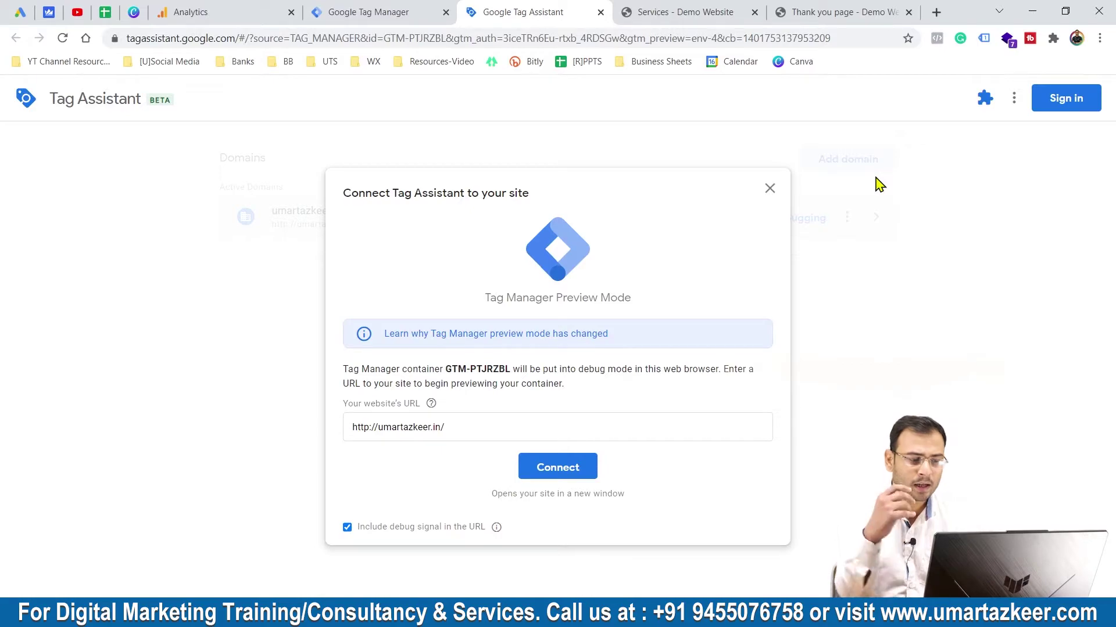
left_click(559, 468)
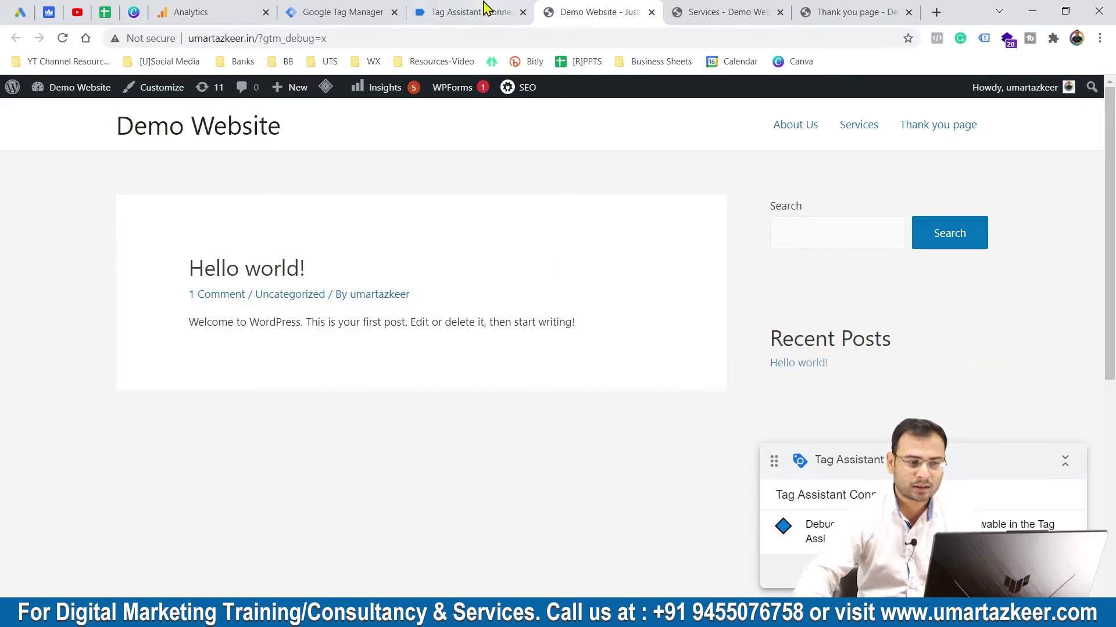
left_click(465, 6)
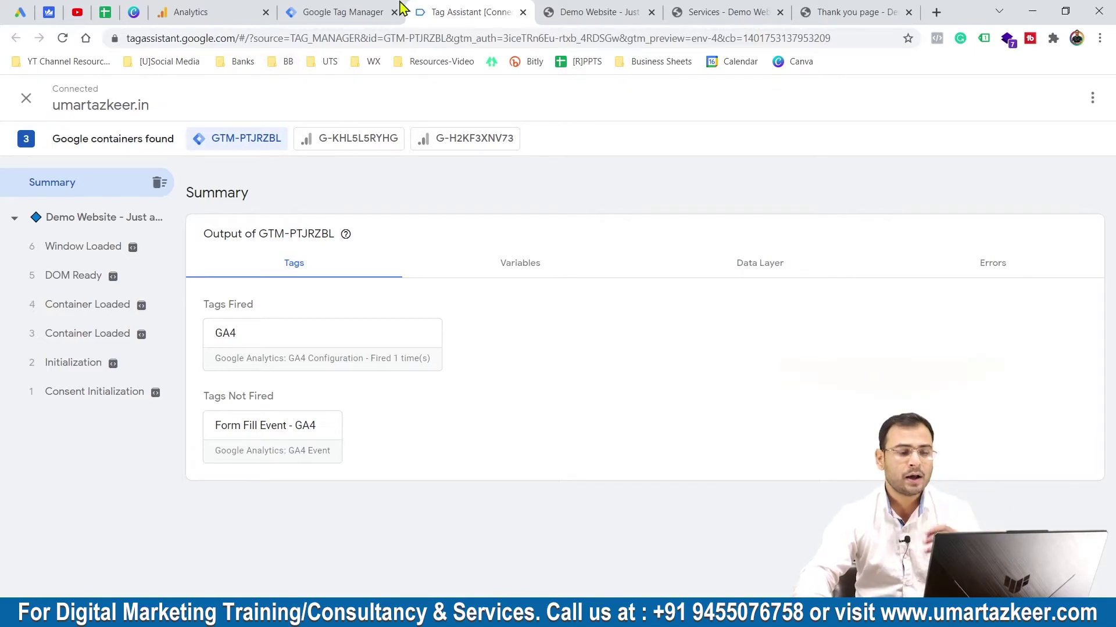
Submit the Services page form on the connected demo website with "demo" as first and last name, an e-mail address and the message "Demo"
left_click(604, 12)
left_click(853, 129)
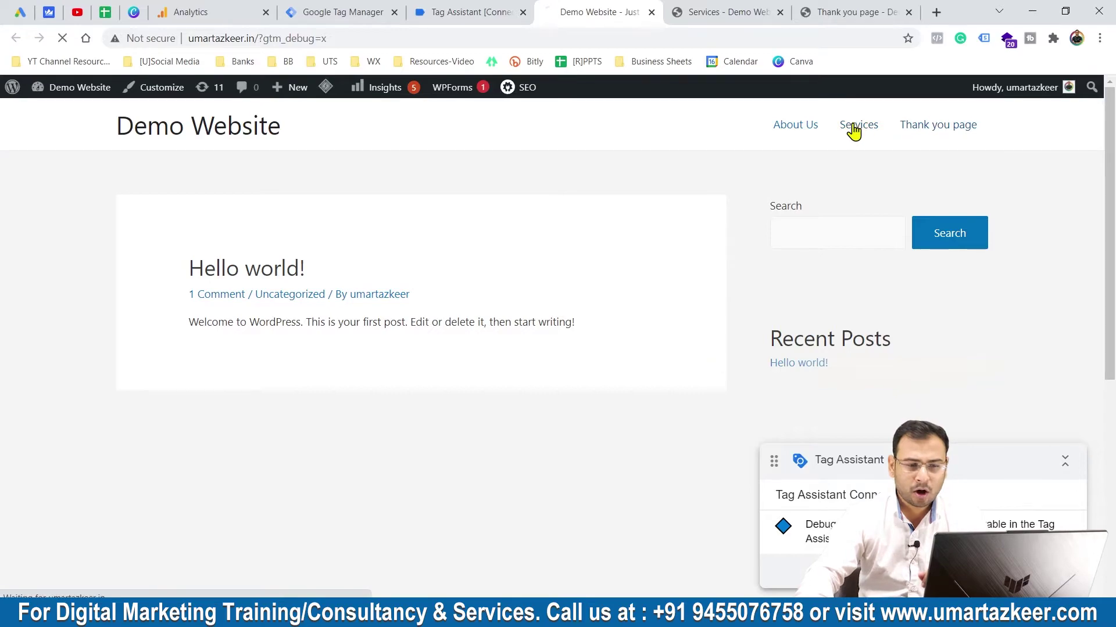
scroll(864, 136, "down", 5)
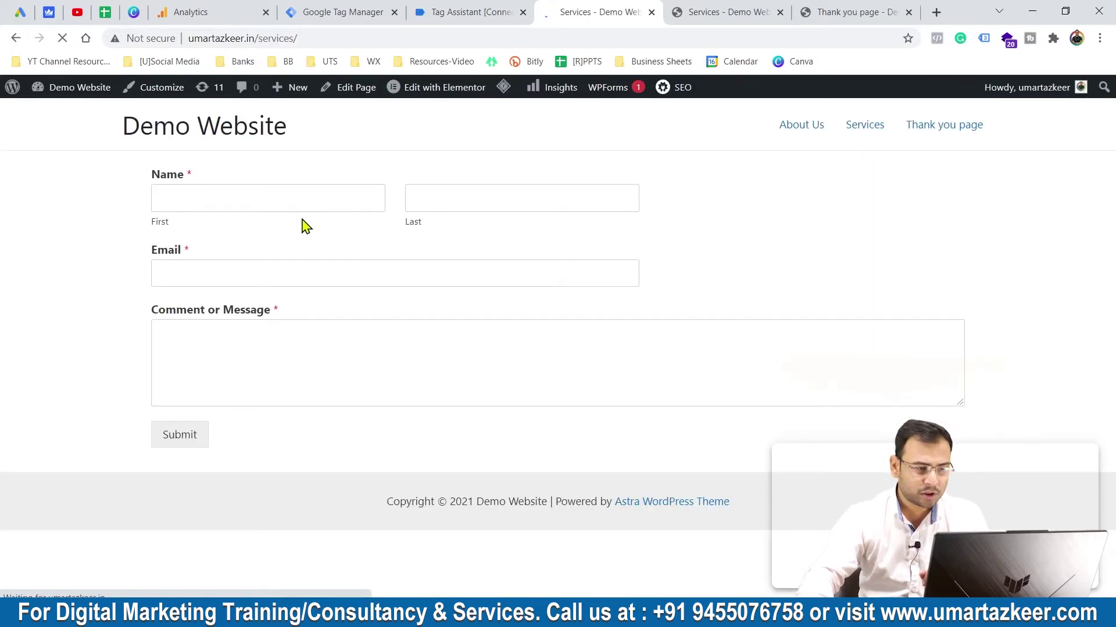
left_click(293, 198)
type("demo")
key("Tab")
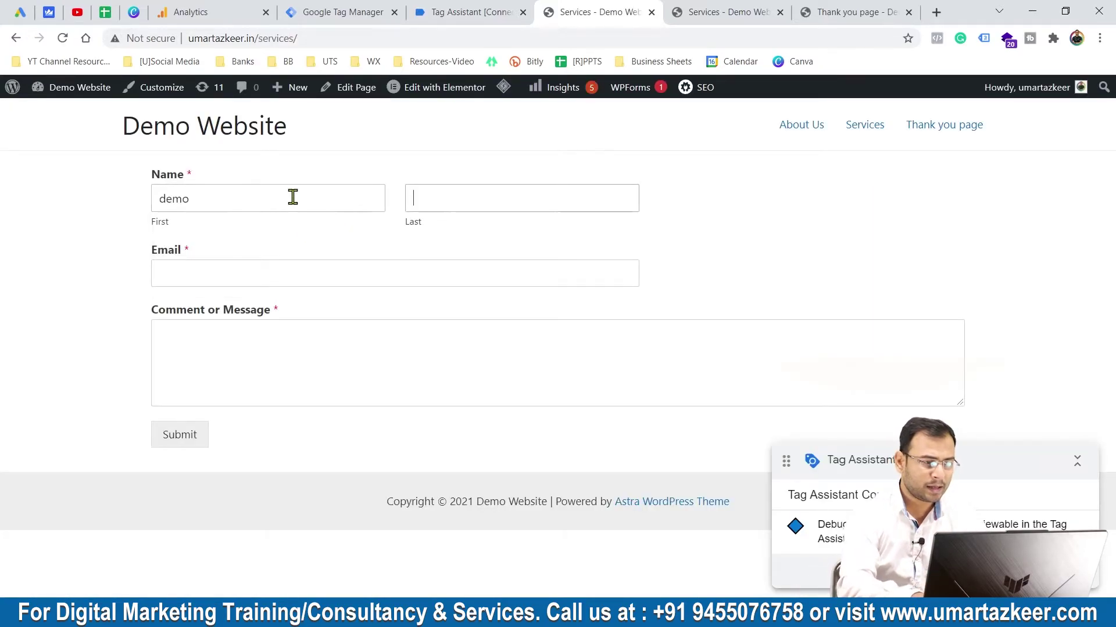
type("demo")
key("Tab")
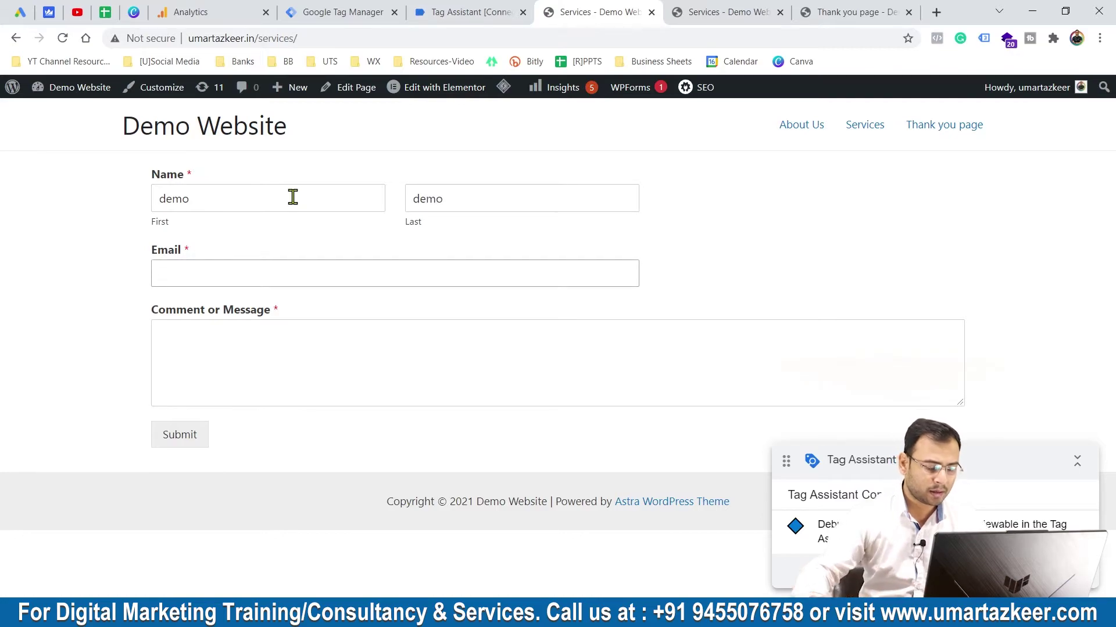
type("um")
left_click(279, 311)
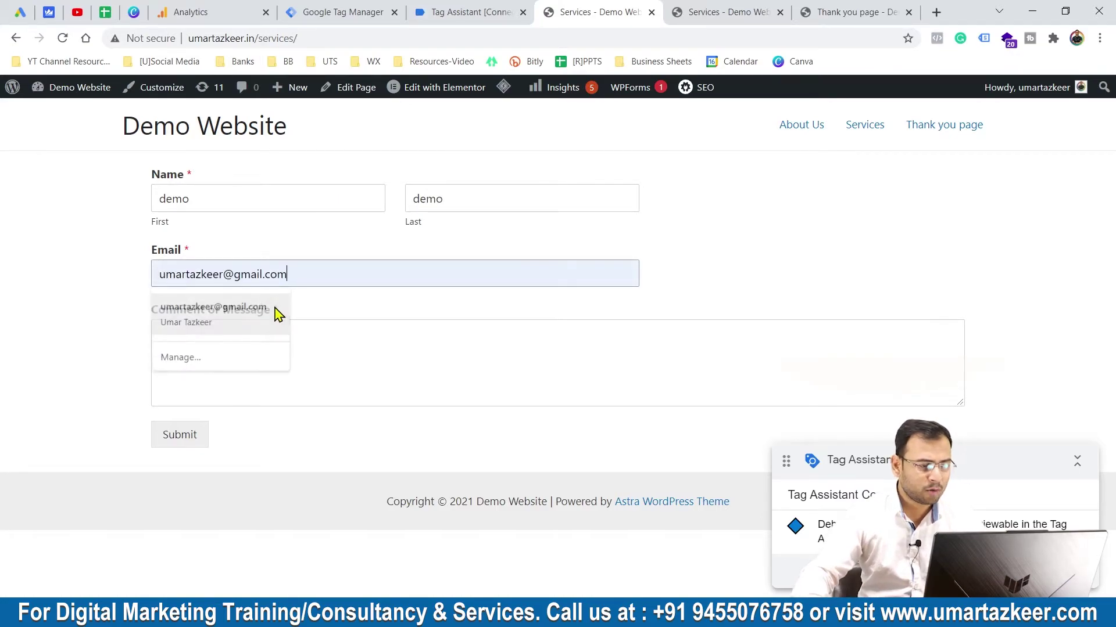
left_click(267, 384)
type("Demo")
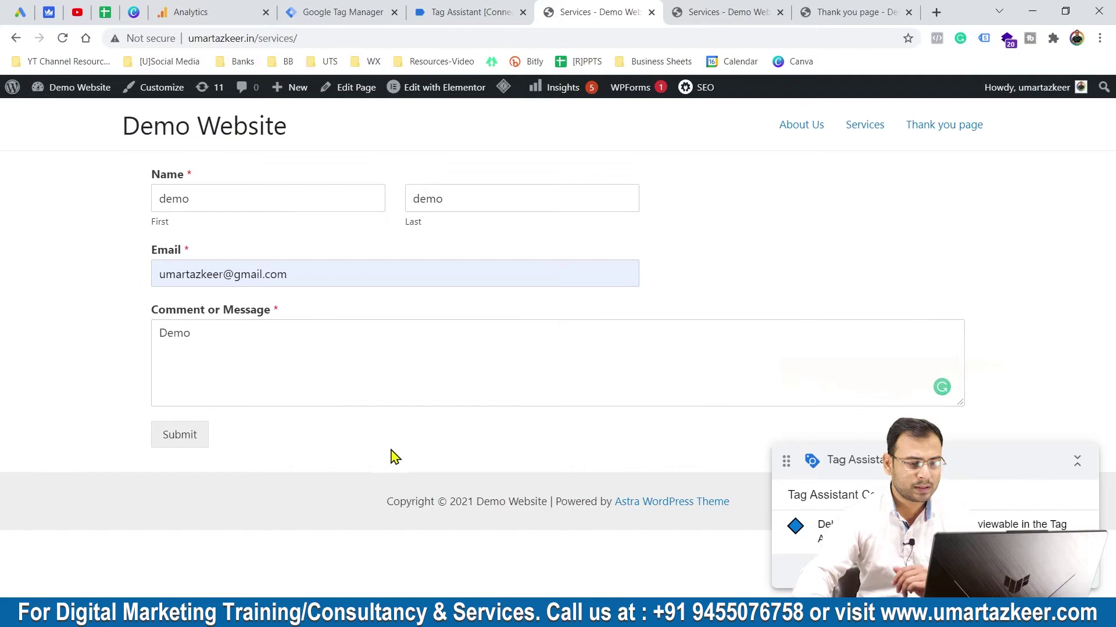
left_click(182, 444)
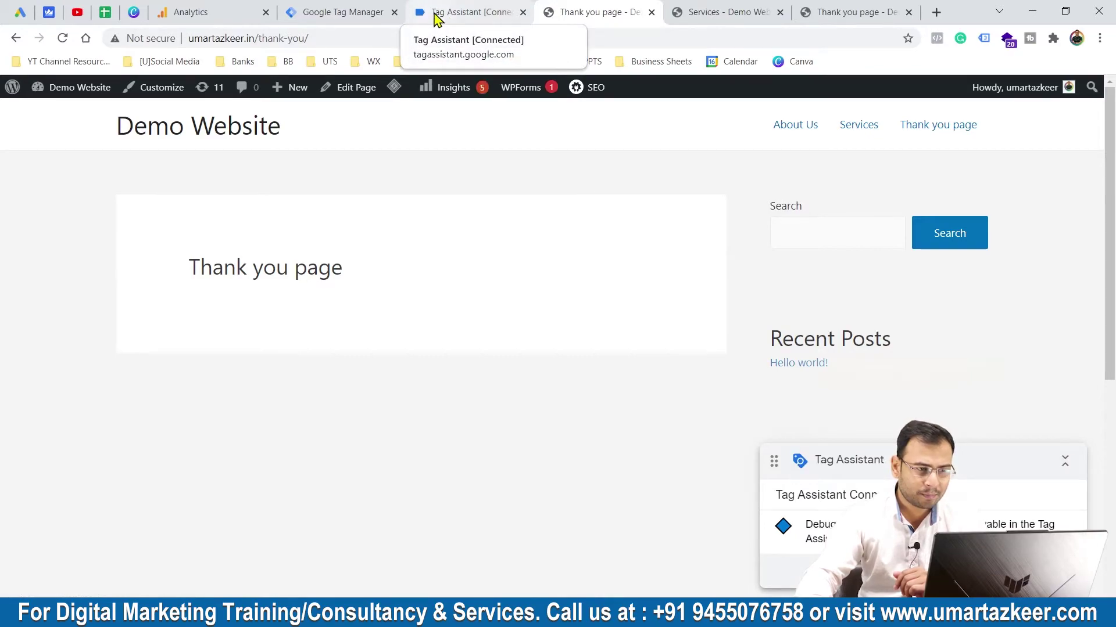
Switch to Tag Assistant and examine the tags fired for the Thank you page
left_click(436, 17)
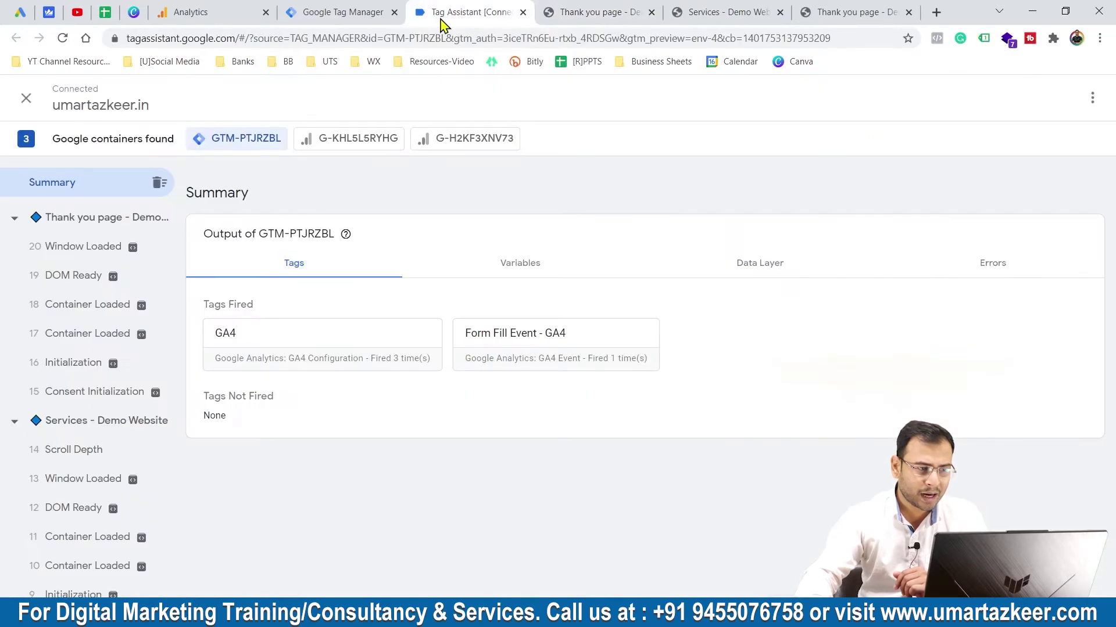
left_click(103, 223)
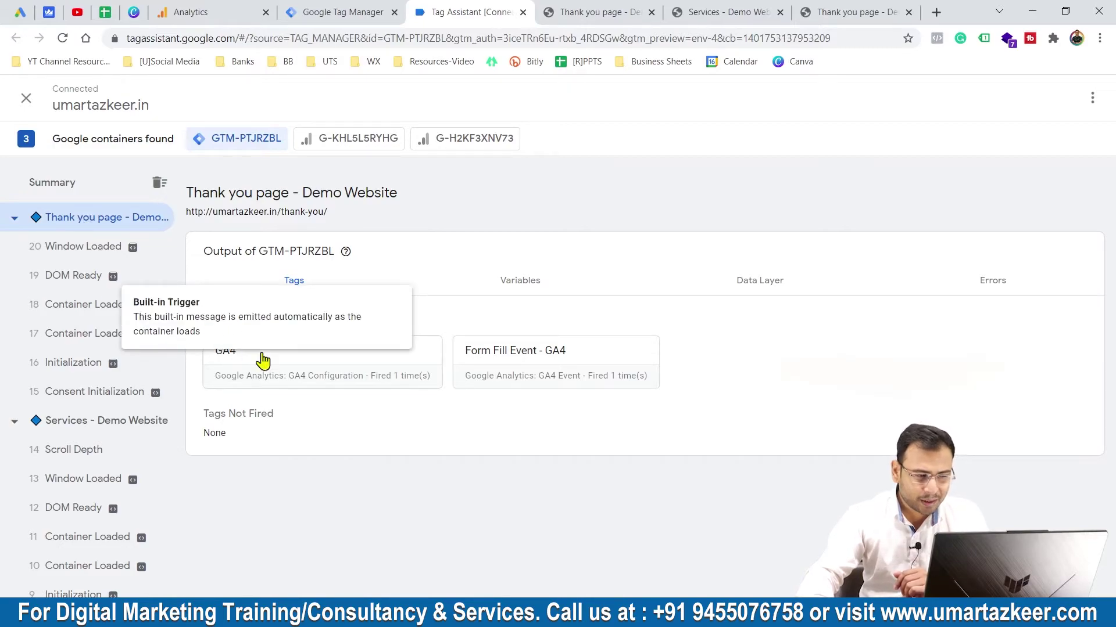
mouse_move(205, 325)
left_mouse_down()
mouse_move(269, 327)
mouse_move(210, 309)
left_mouse_up()
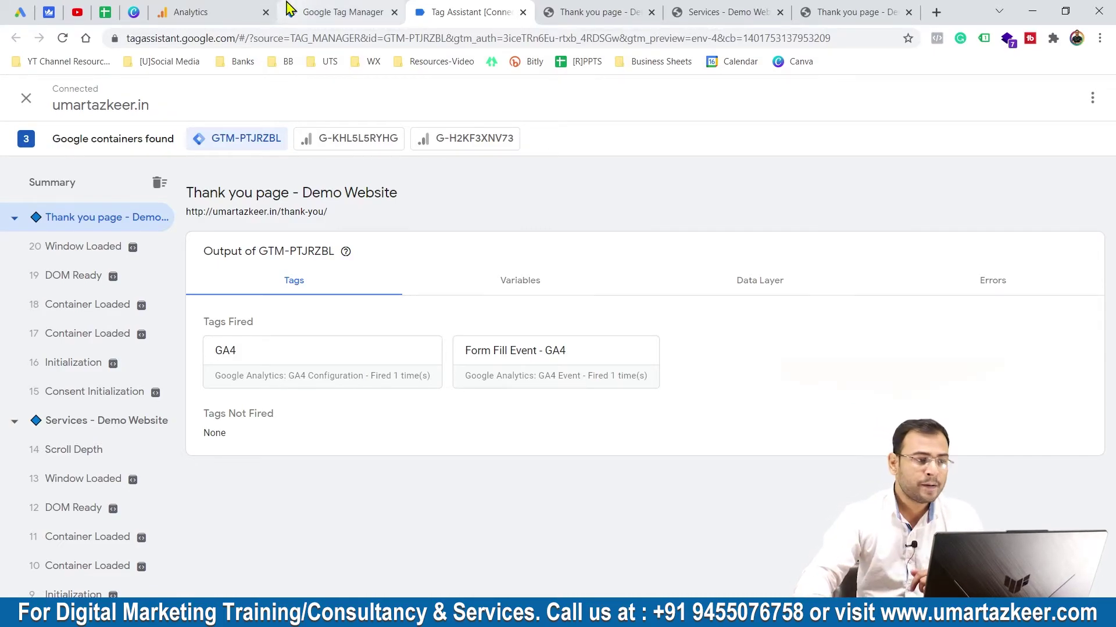
Switch to Google Analytics and examine the Realtime report's event count by event name for Form Fill Event - GA4
left_click(231, 5)
left_click(186, 98)
left_click(92, 233)
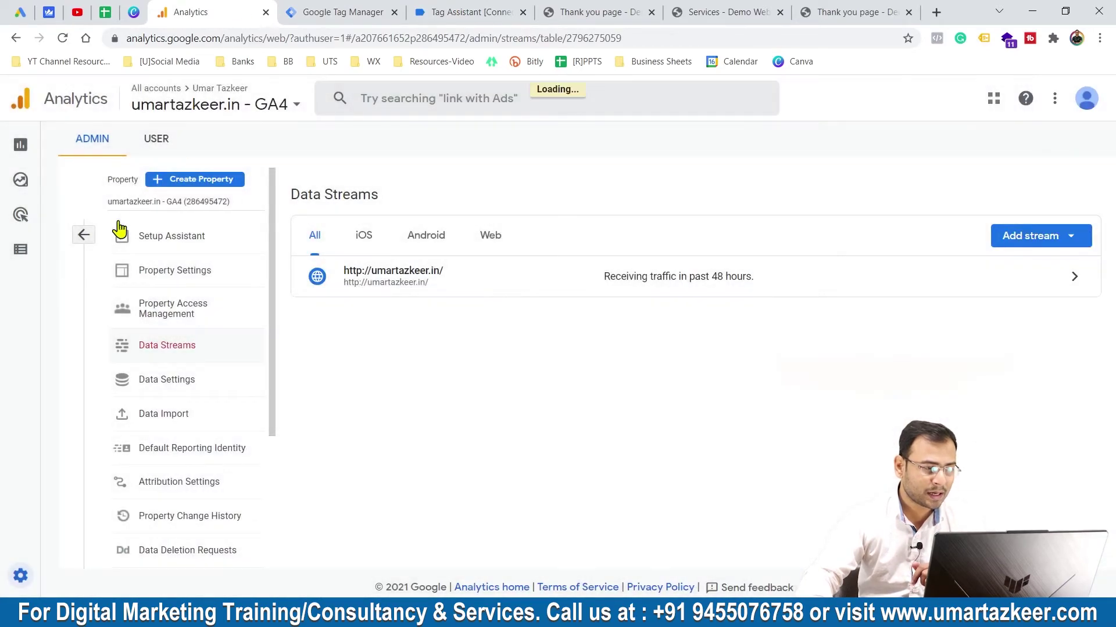
left_click(24, 145)
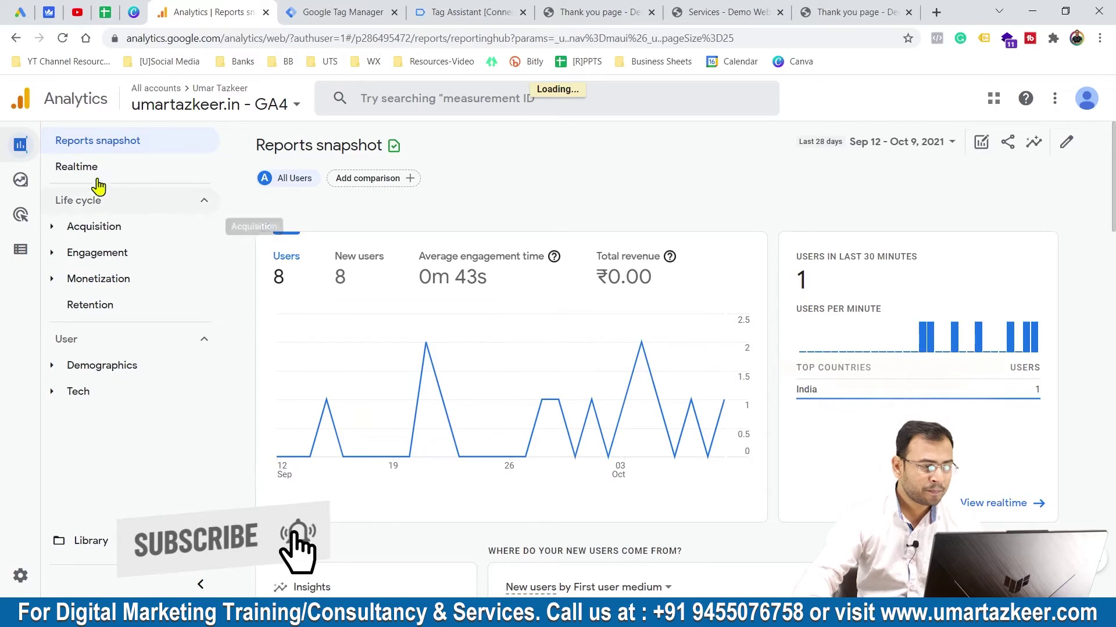
left_click(88, 172)
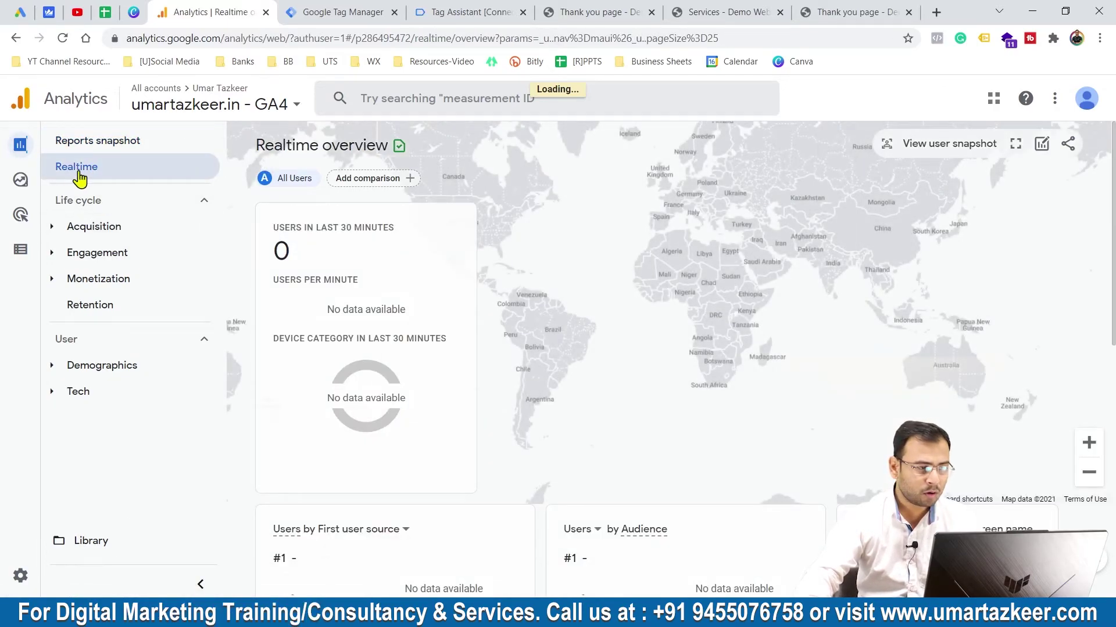
scroll(598, 468, "down", 5)
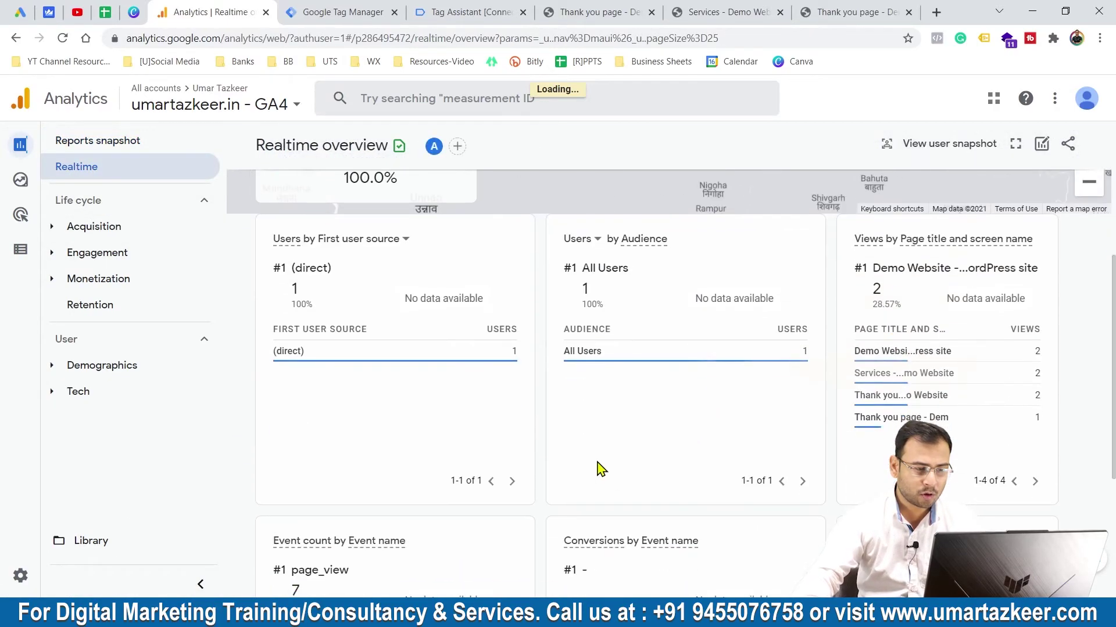
mouse_move(109, 241)
scroll(660, 424, "down", 4)
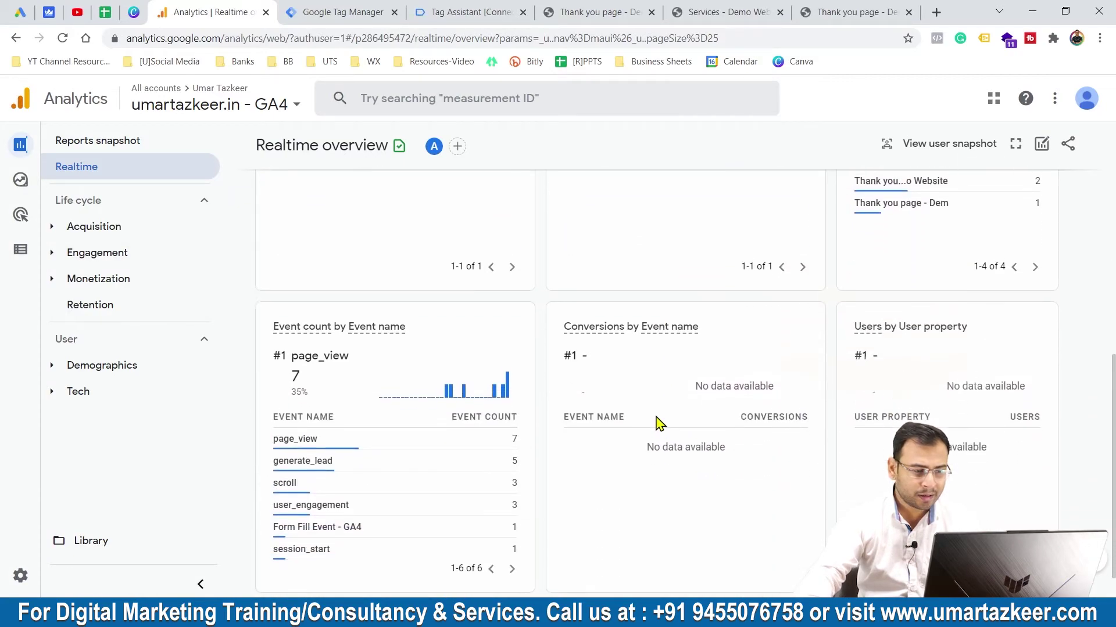
scroll(659, 425, "down", 1)
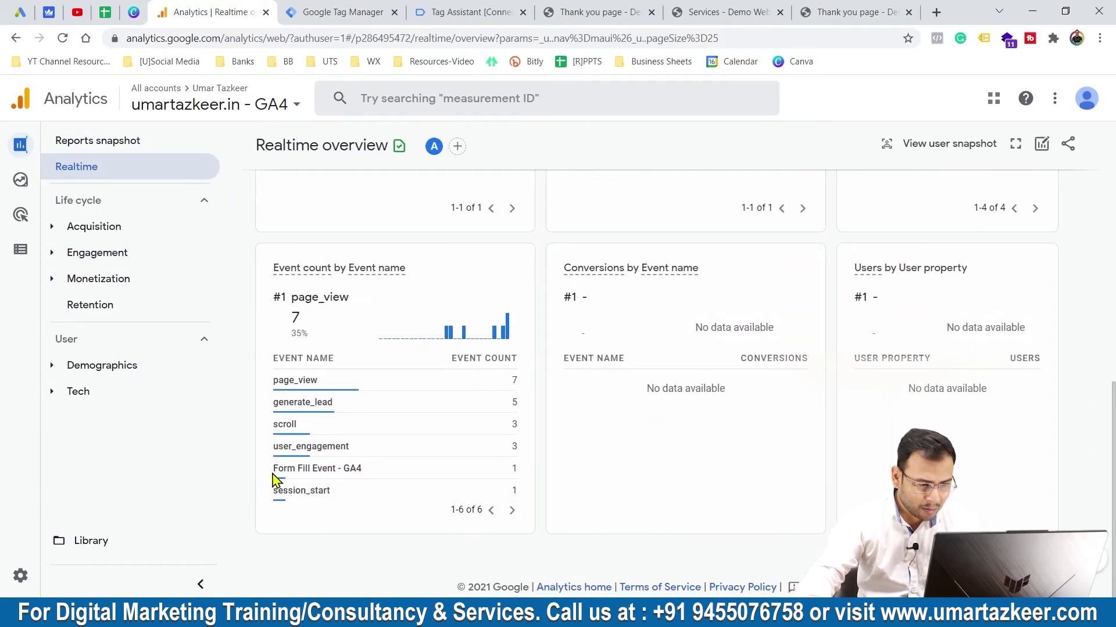
left_click_drag(269, 479, 279, 473)
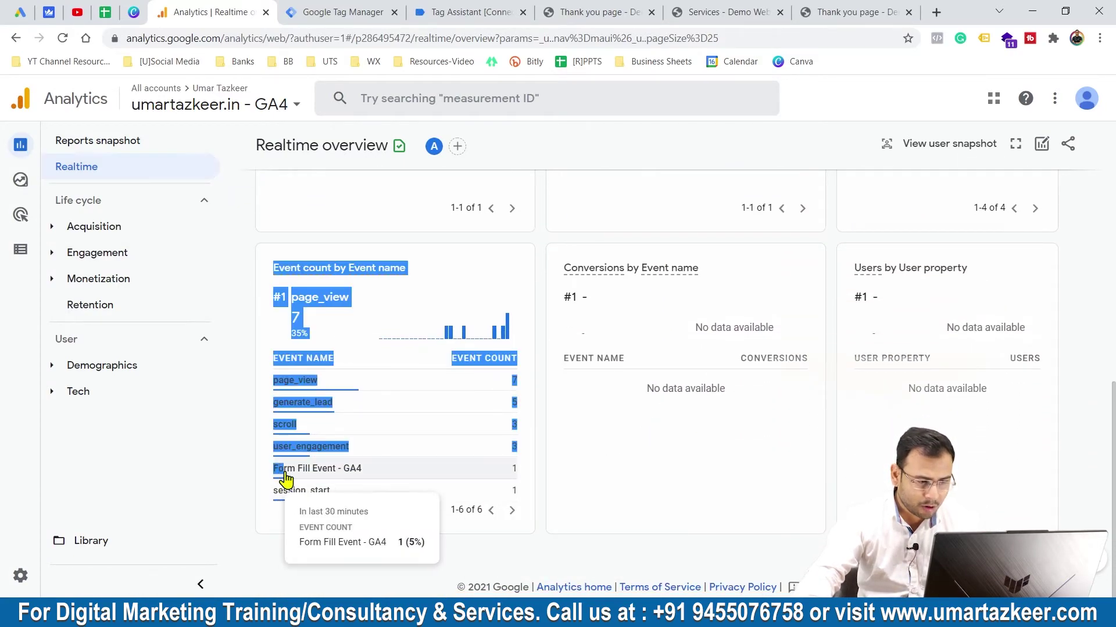
left_click_drag(453, 467, 651, 486)
left_click(373, 473)
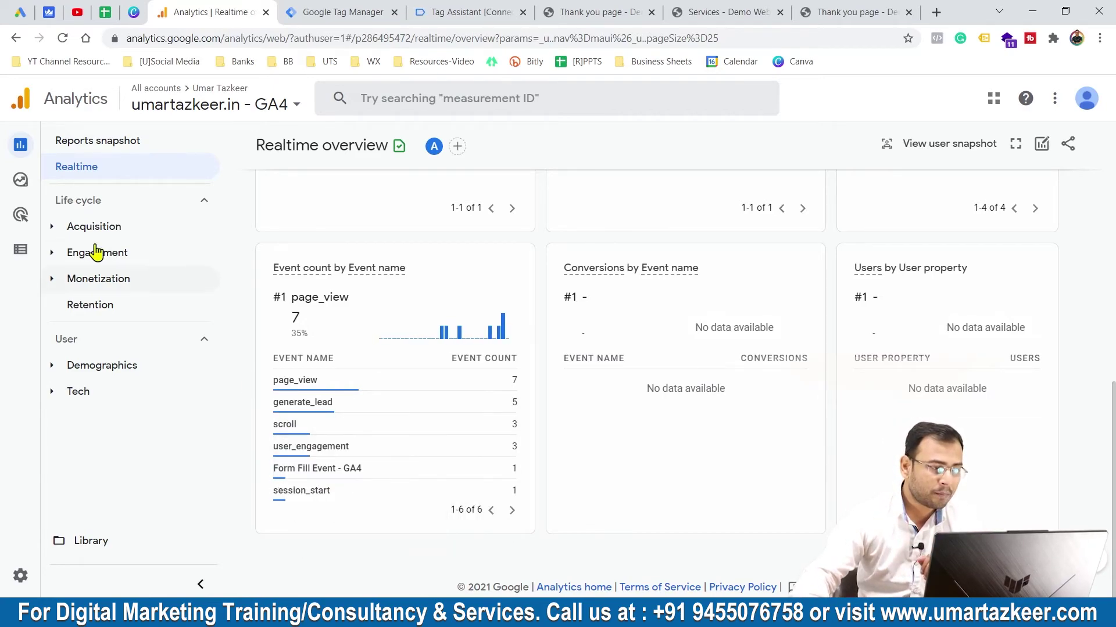
Open DebugView for the GA4 property to inspect the incoming debug events
left_click(34, 253)
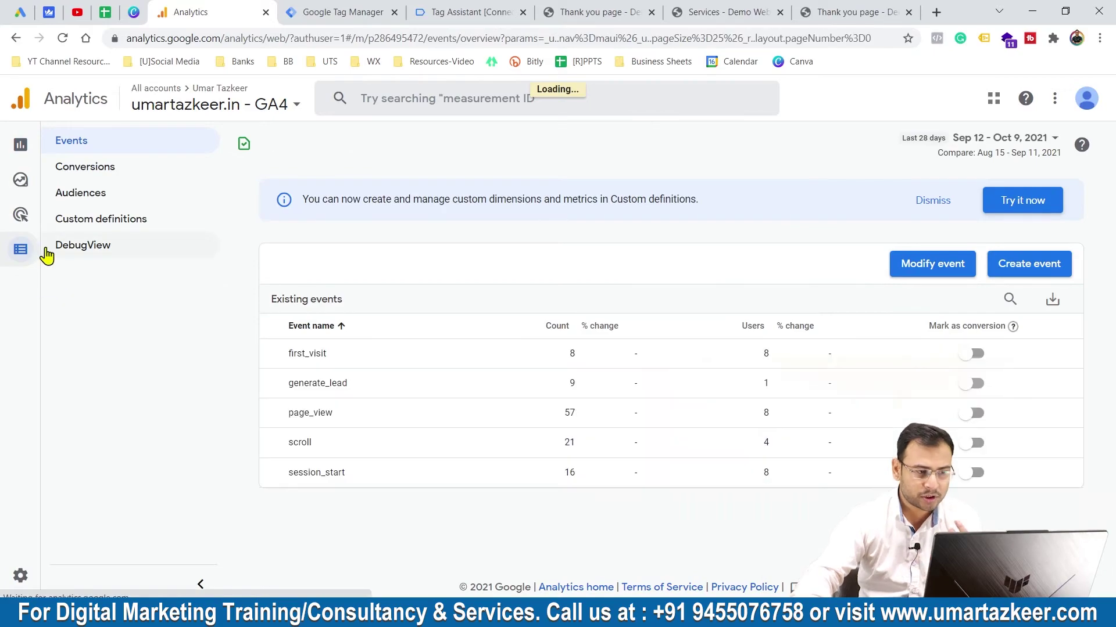
left_click(126, 253)
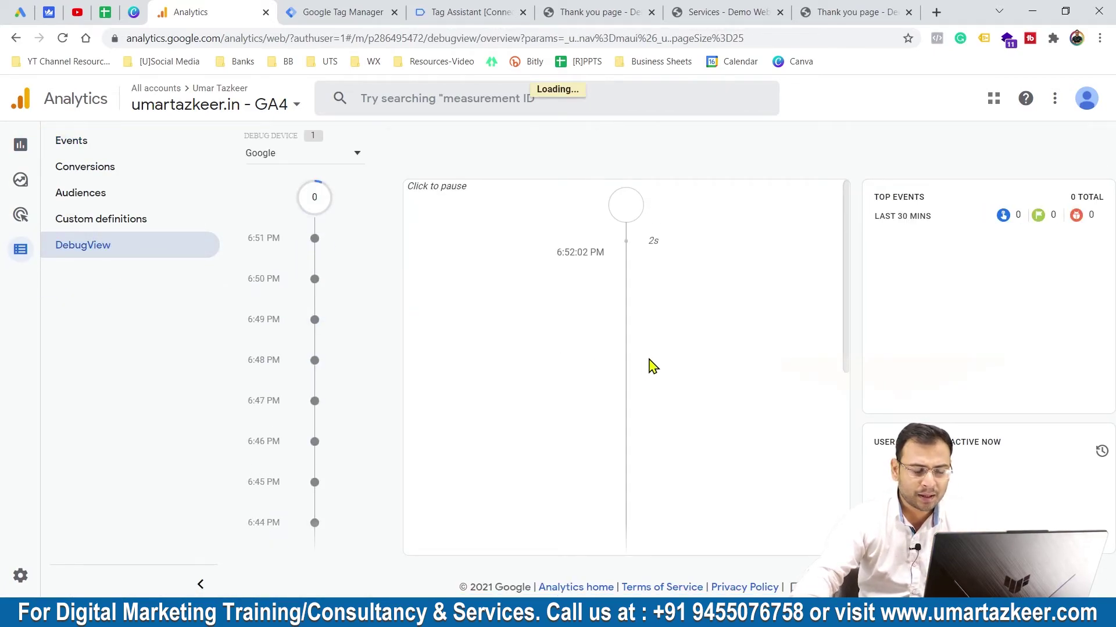
Open the Form Fill Event - GA4 entry in the DebugView event stream to inspect its parameters
left_click(314, 280)
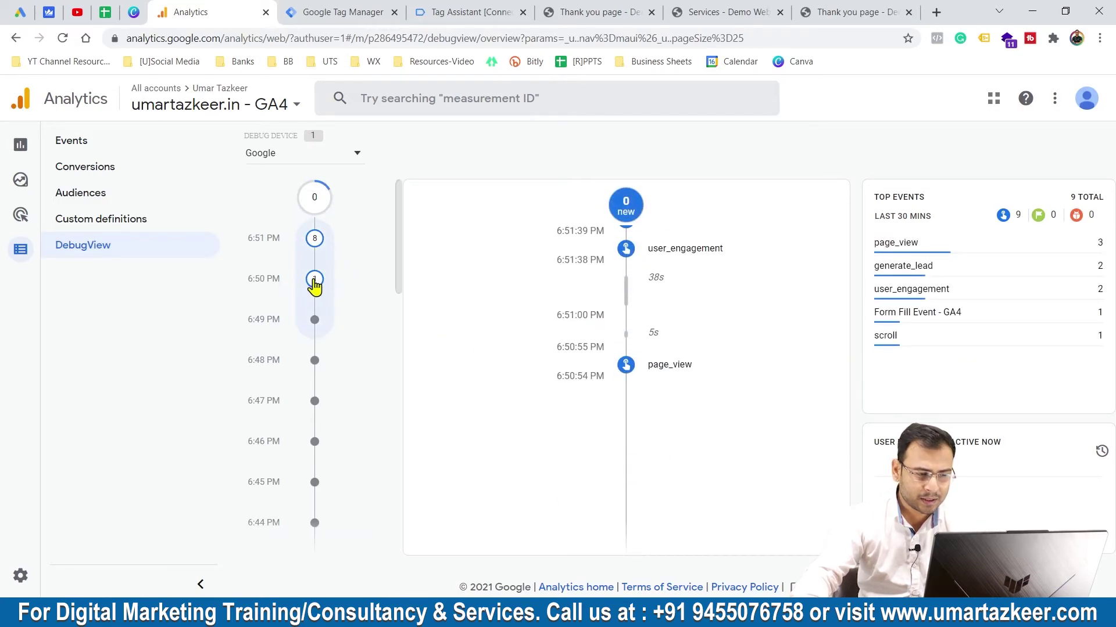
scroll(654, 277, "up", 4)
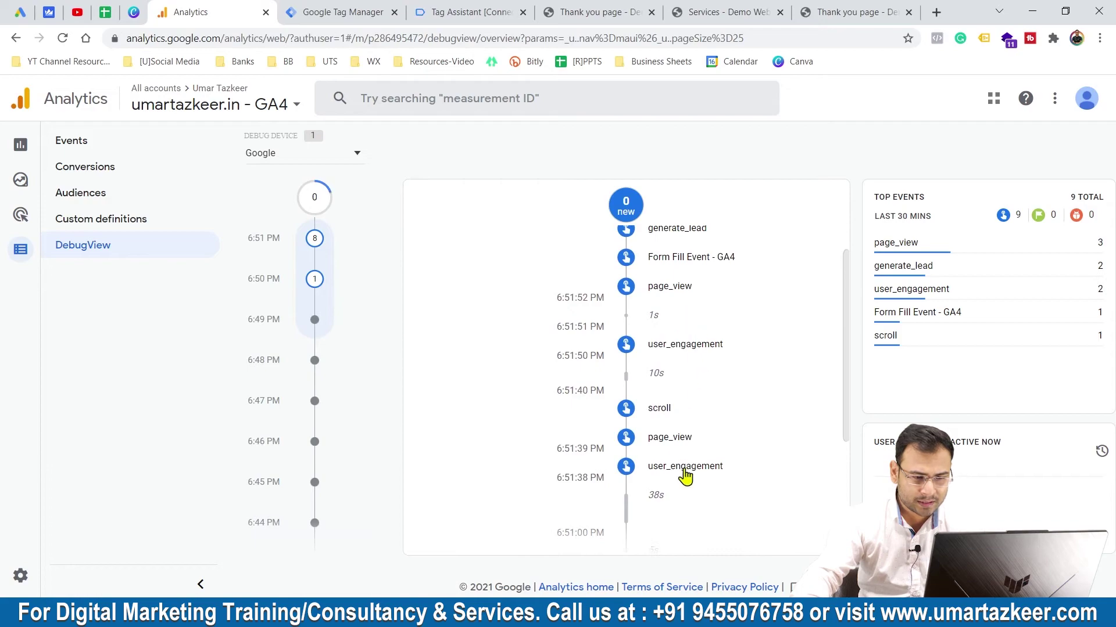
scroll(703, 372, "up", 3)
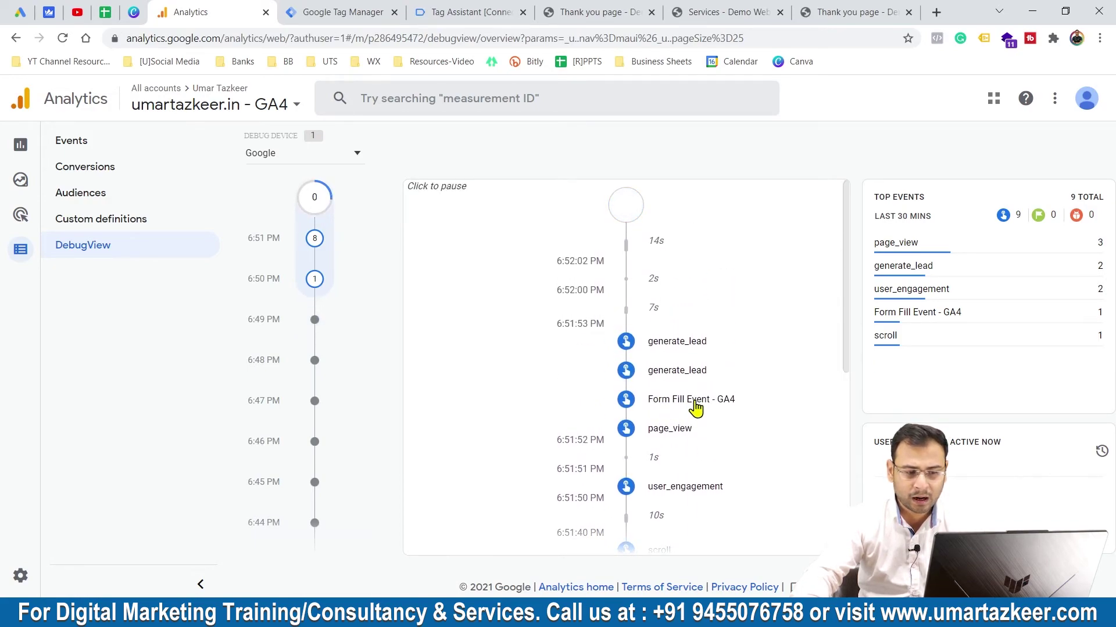
left_click(685, 409)
left_click(685, 409)
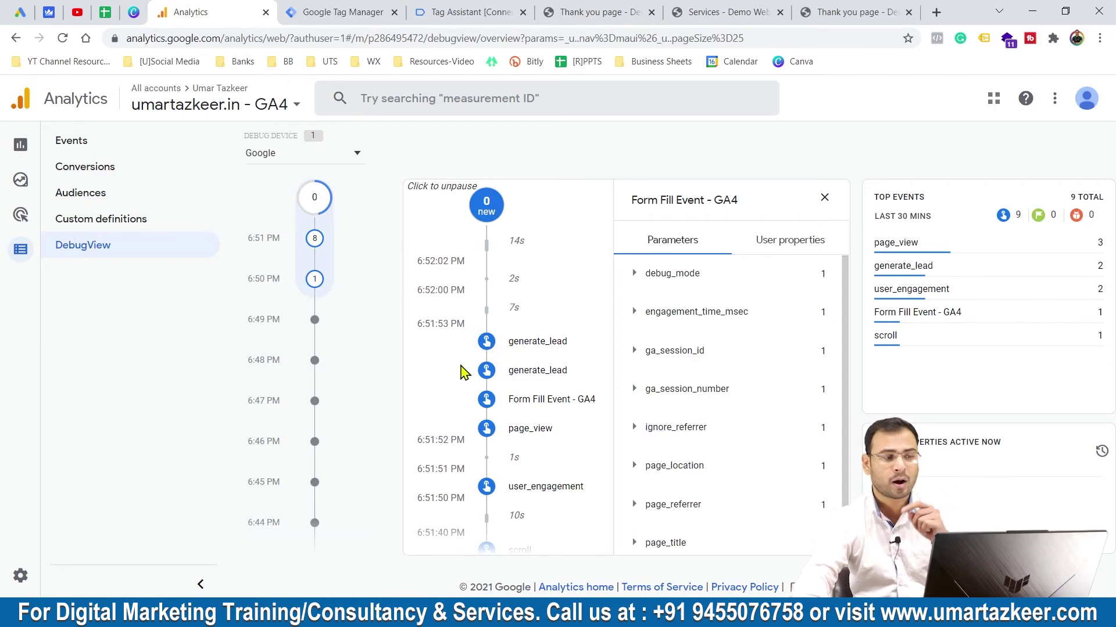
Switch to Google Tag Manager and publish the workspace changes without a version name or description
left_click(471, 12)
left_click(360, 12)
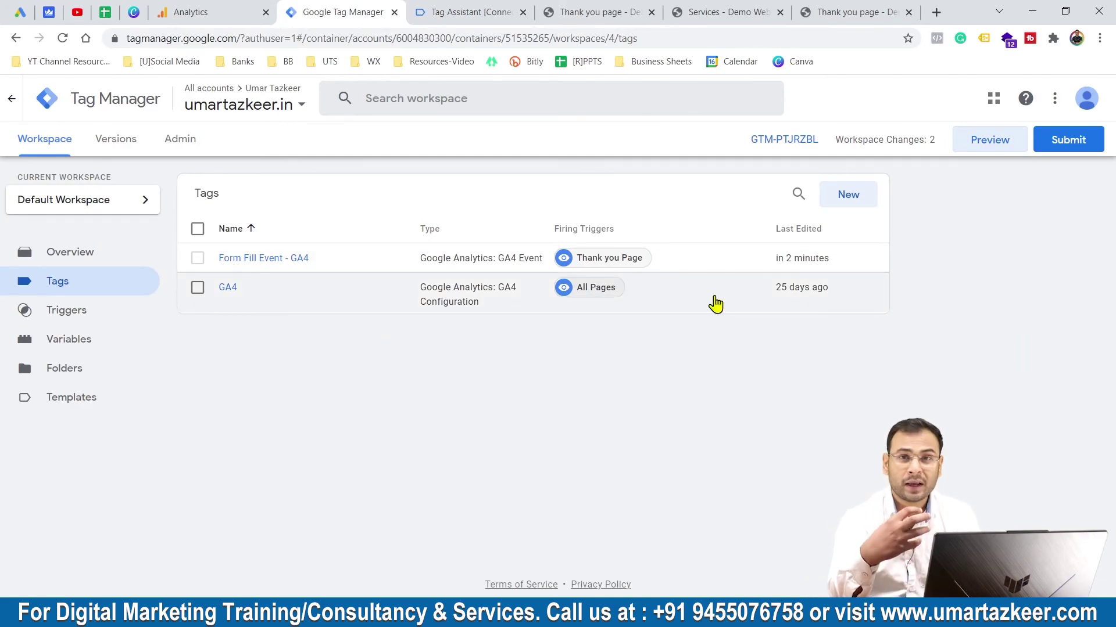
left_click(1061, 140)
left_click(1062, 98)
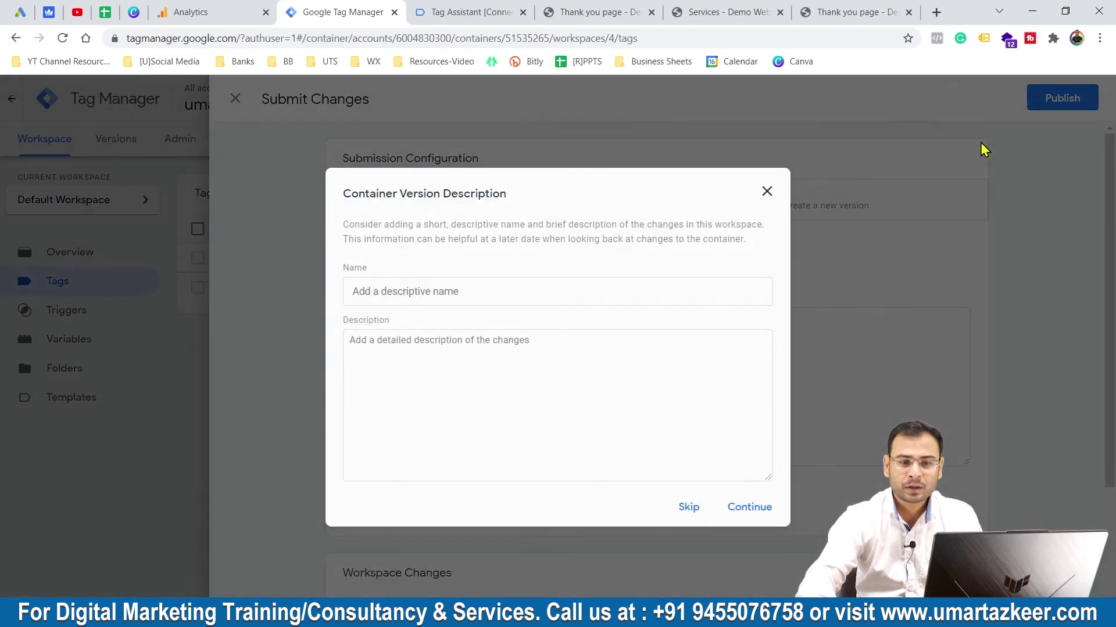
left_click(755, 507)
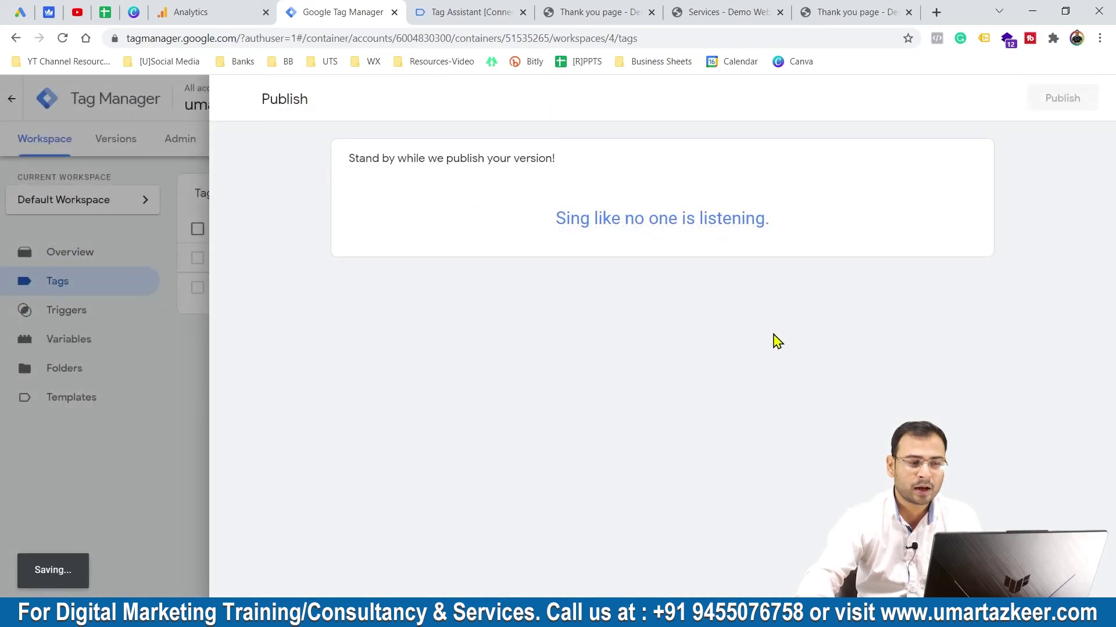